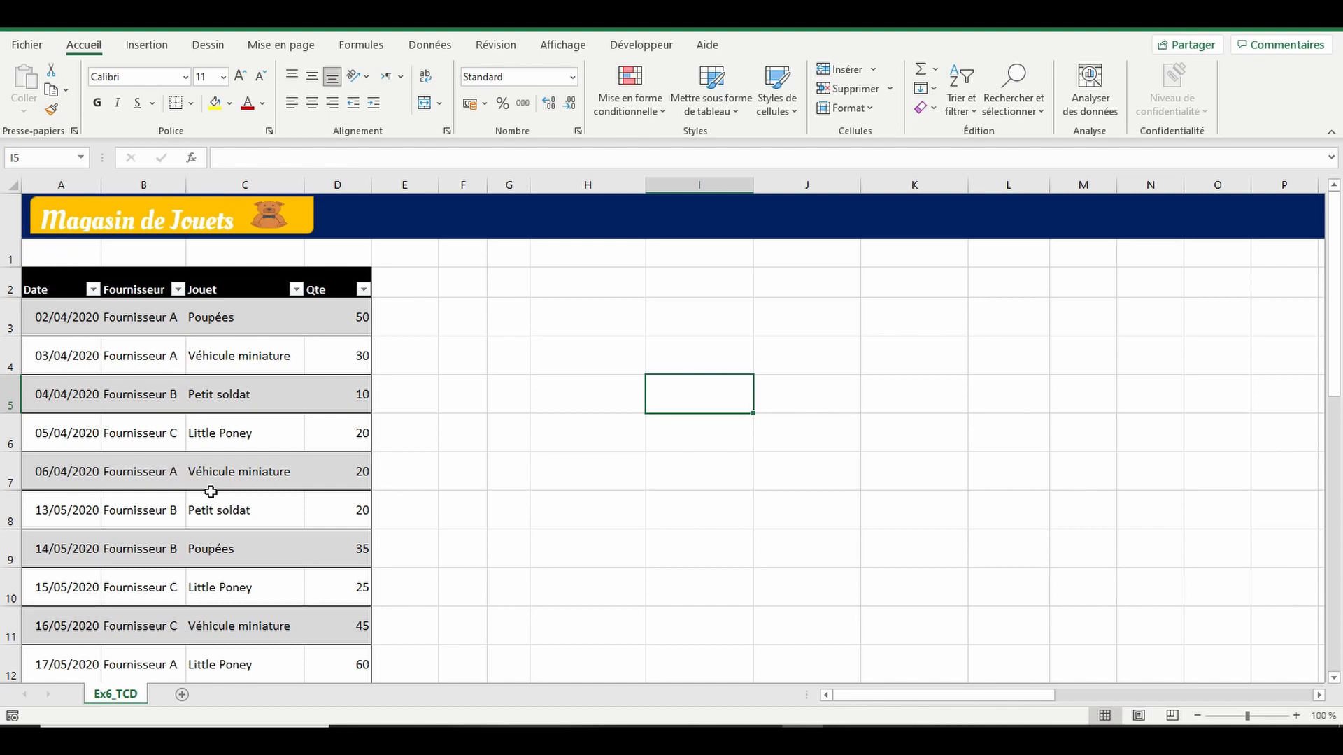
# Step: Create a pivot table from the Tab_Achat purchase table on a new worksheet
pyautogui.click(211, 492)
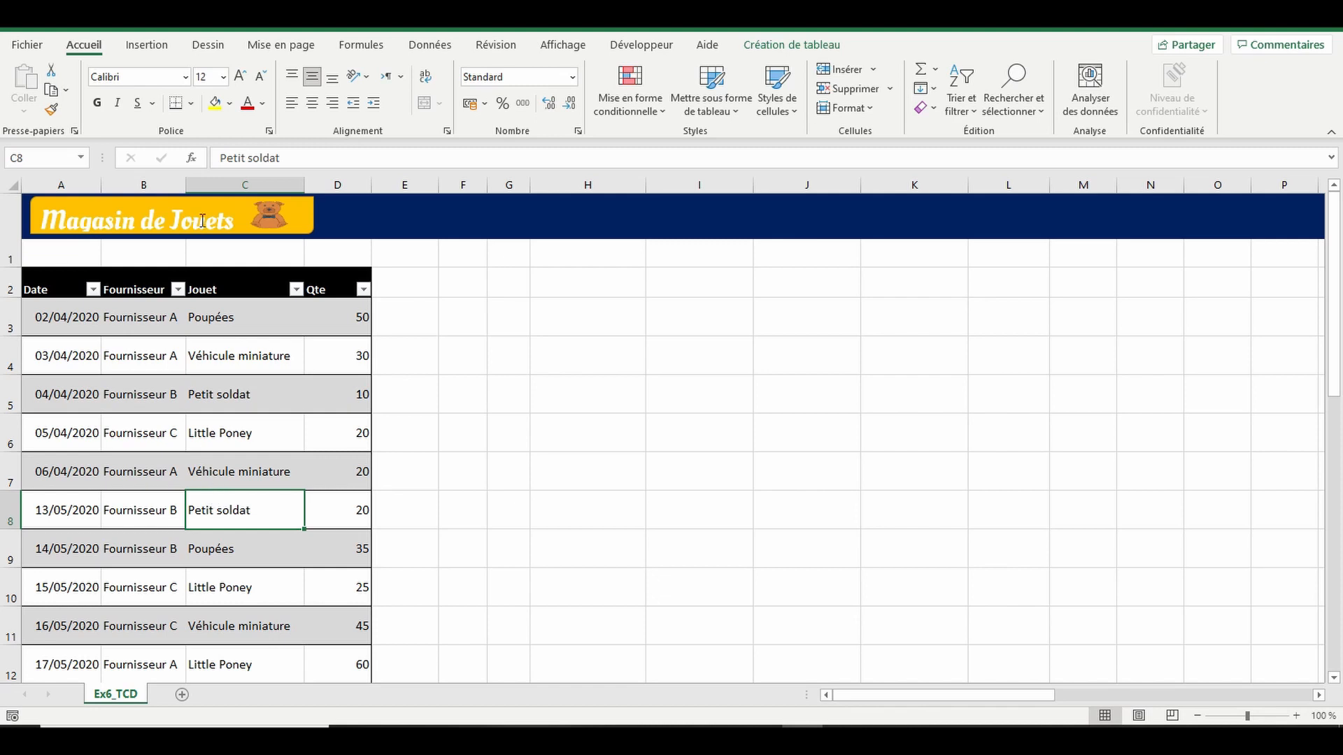
pyautogui.click(147, 49)
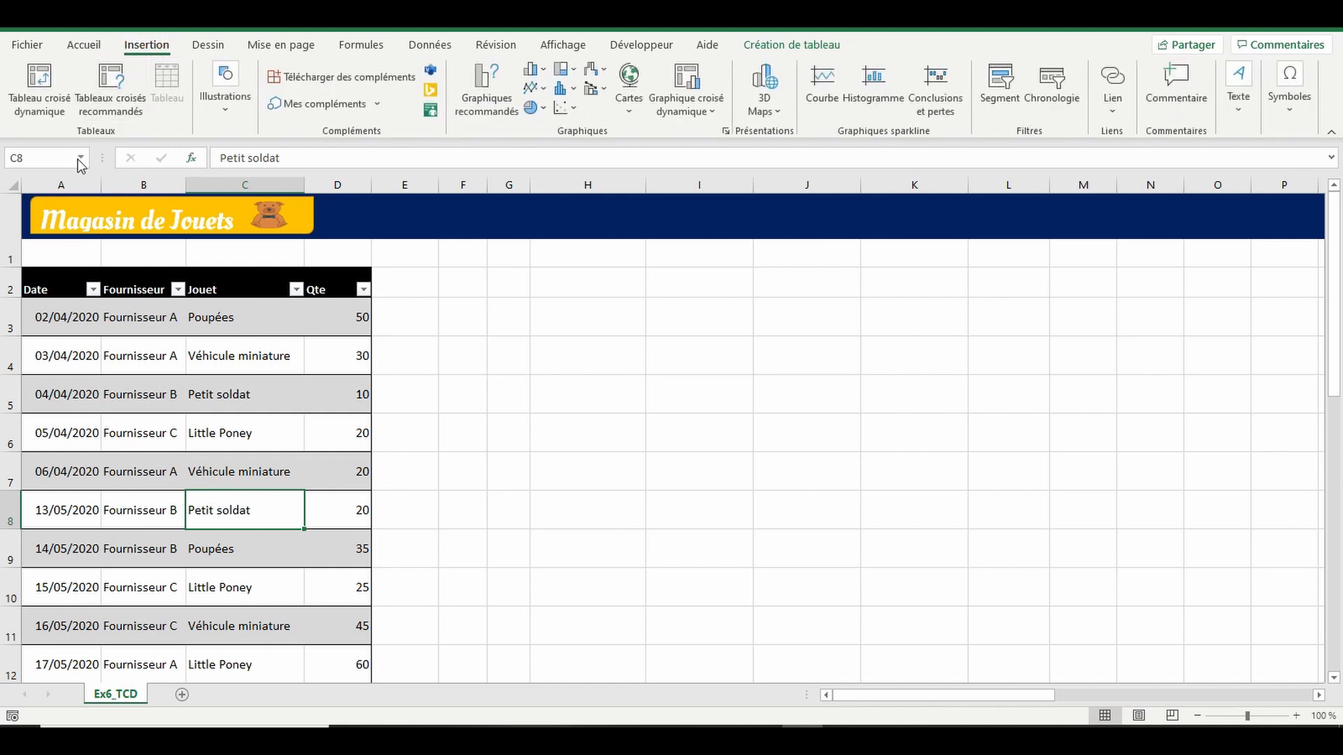
pyautogui.click(42, 105)
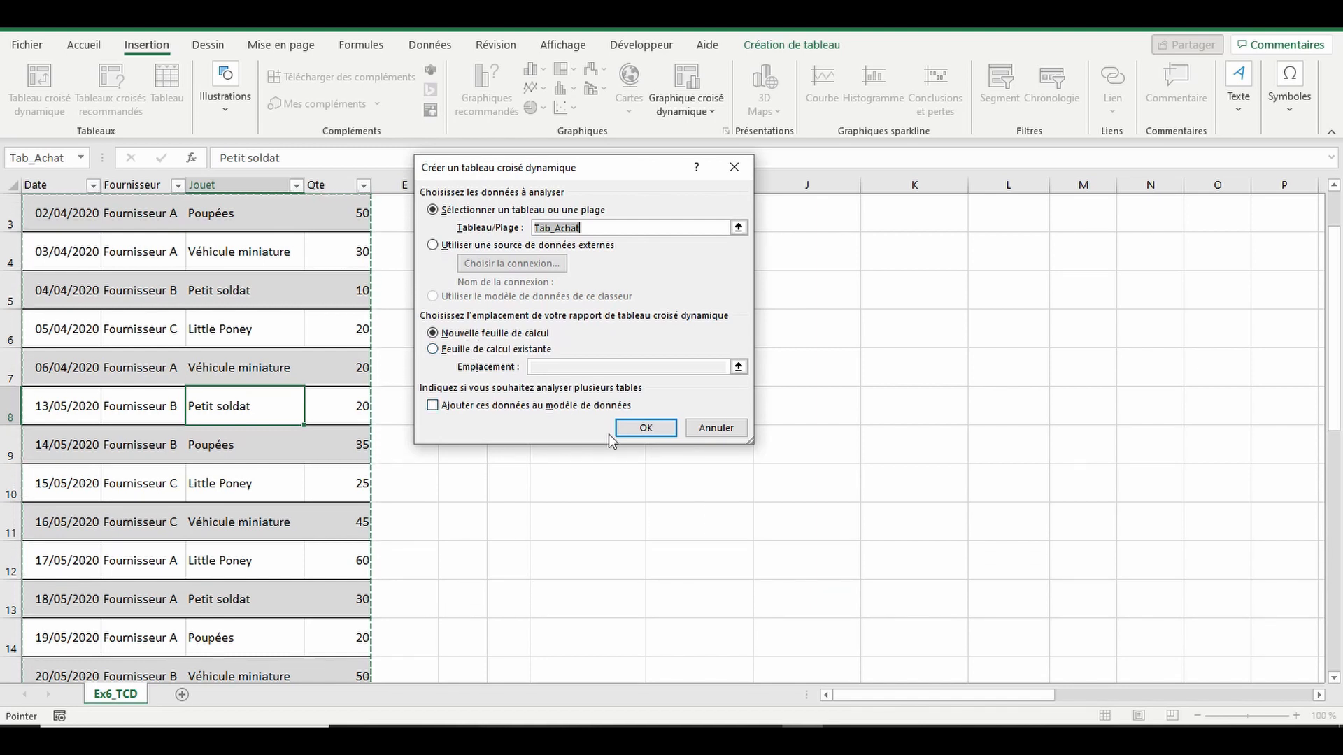
pyautogui.click(645, 428)
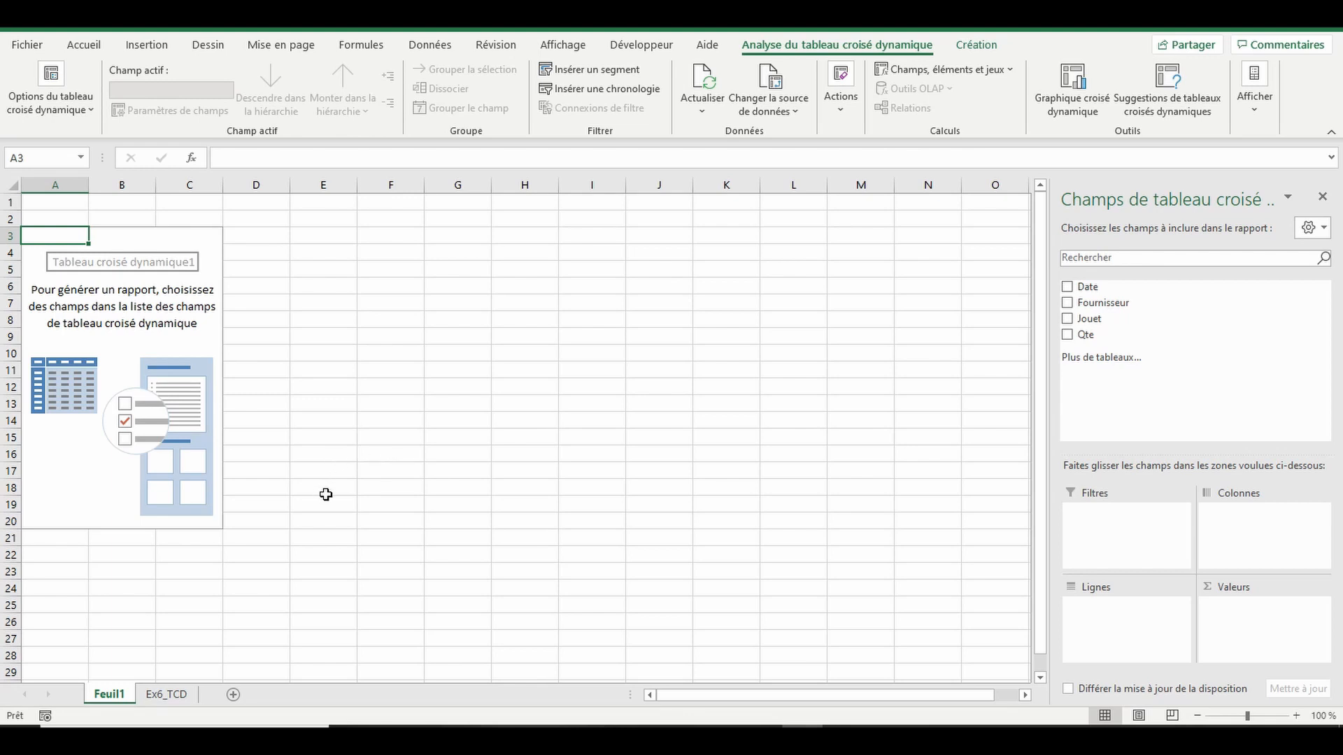
# Step: Place the Jouet field in the pivot table's rows area
pyautogui.click(1067, 319)
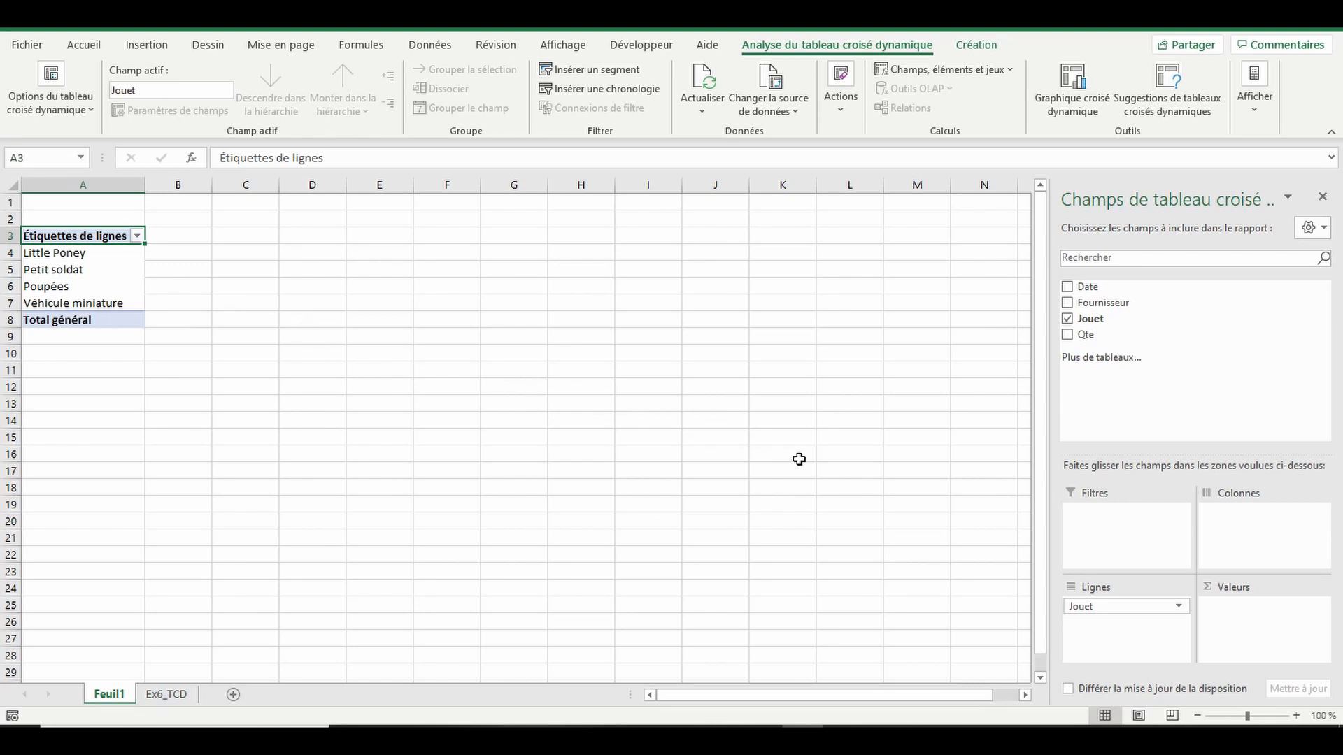
pyautogui.click(1068, 319)
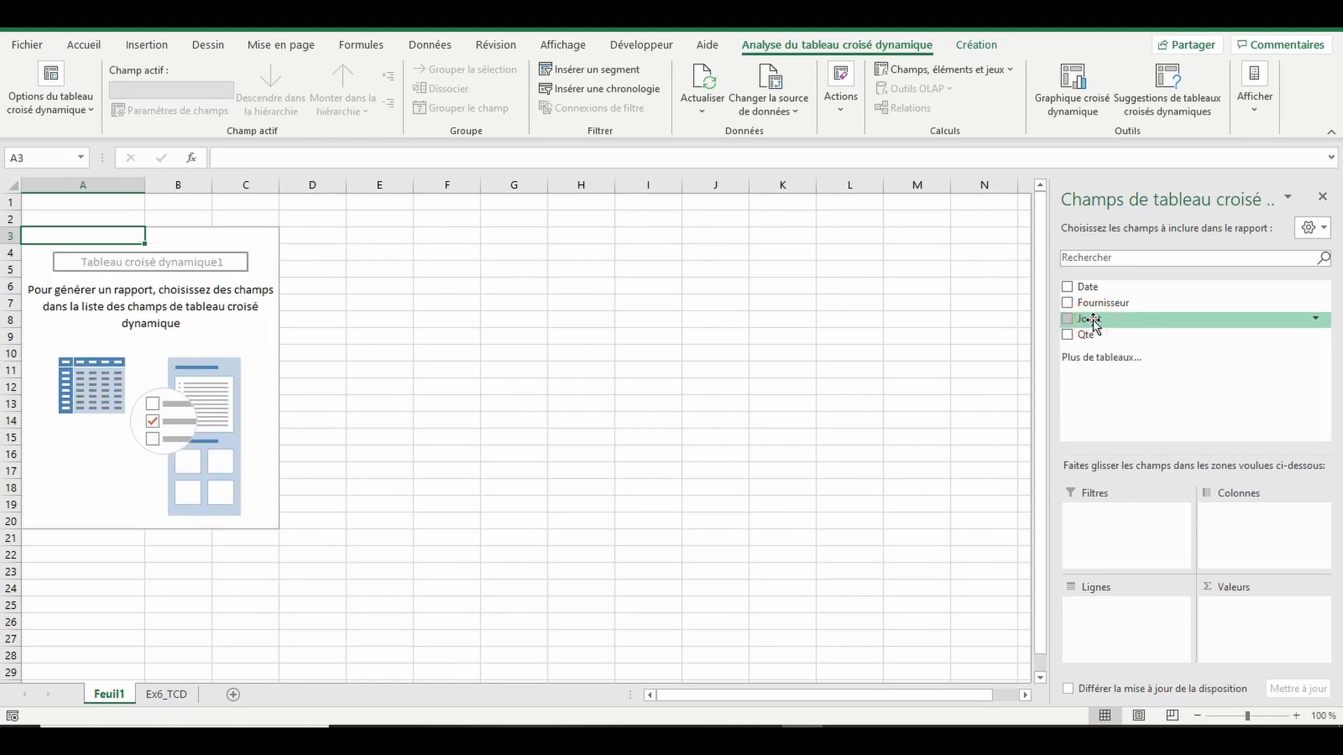
pyautogui.moveTo(1096, 325); pyautogui.dragTo(1088, 609)
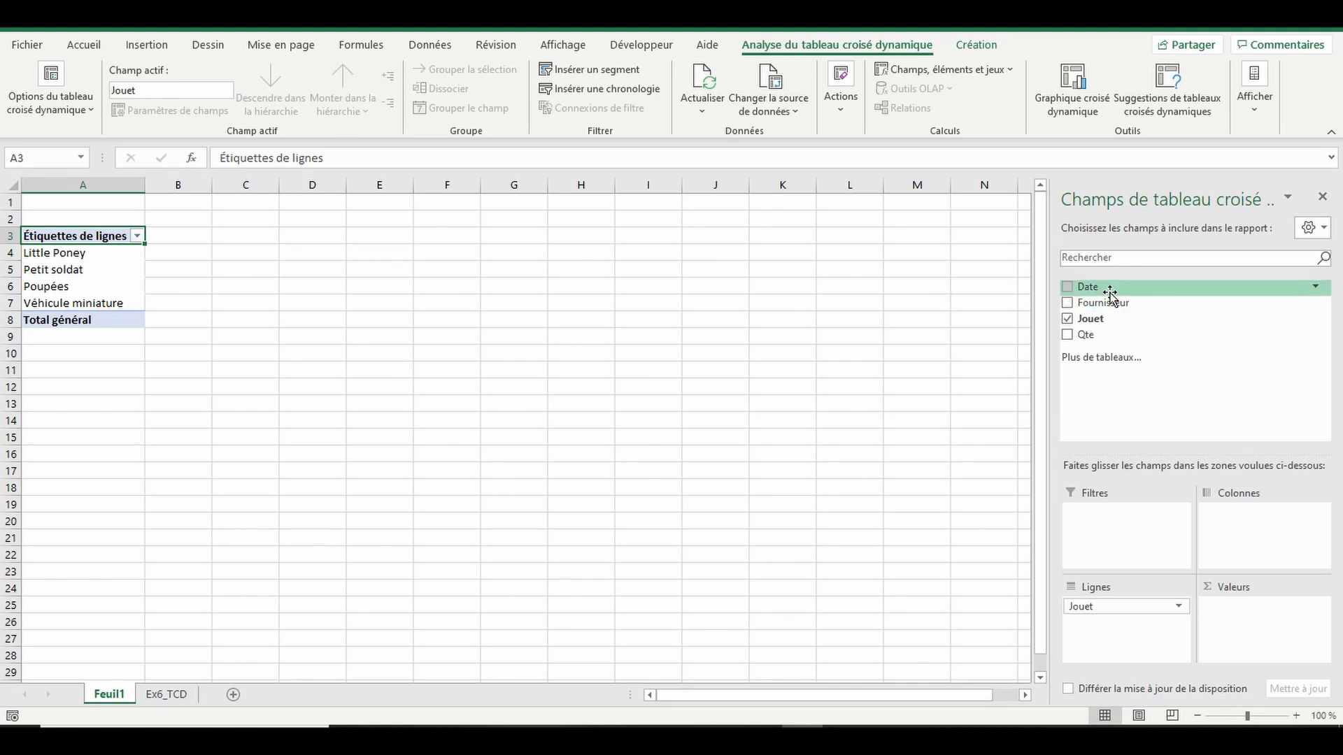
# Step: Break the columns down by month using the Date field, keeping only Mois, and sum Qte as the values
pyautogui.moveTo(1110, 294); pyautogui.dragTo(1233, 516)
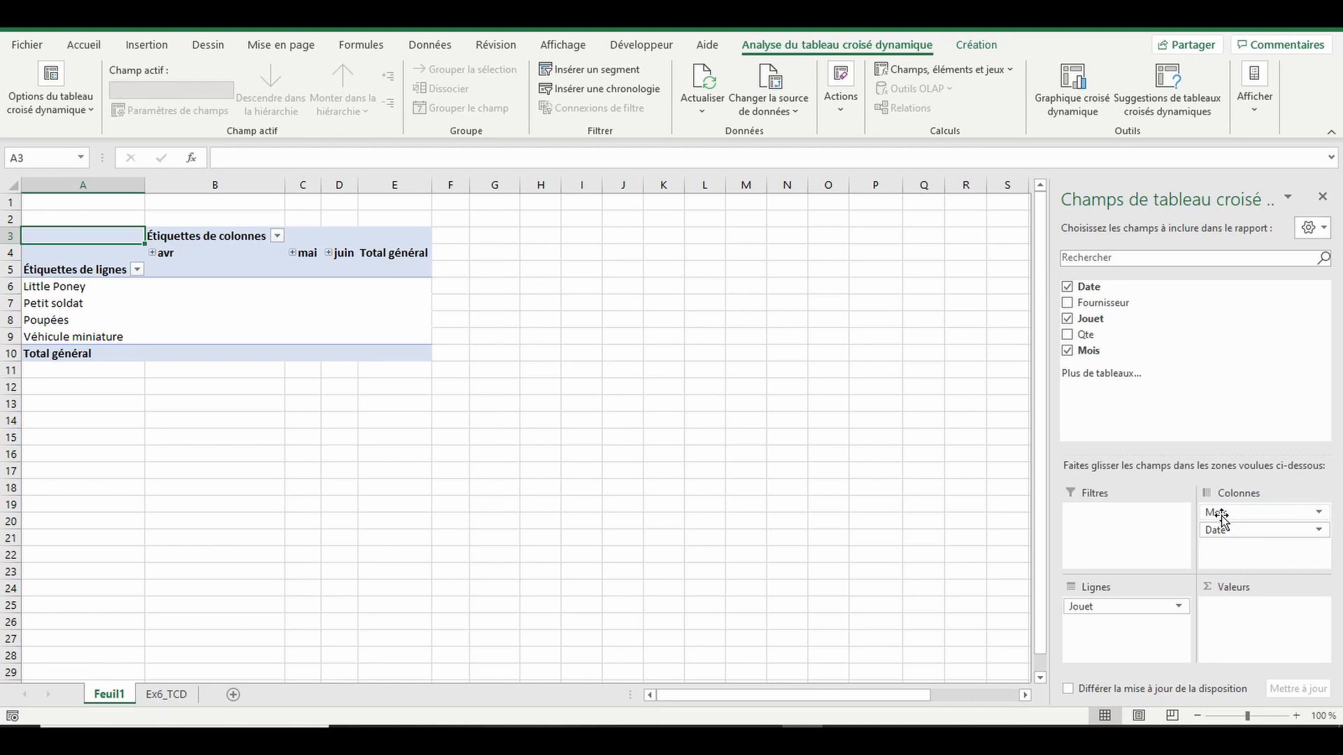
pyautogui.moveTo(1220, 530); pyautogui.dragTo(984, 509)
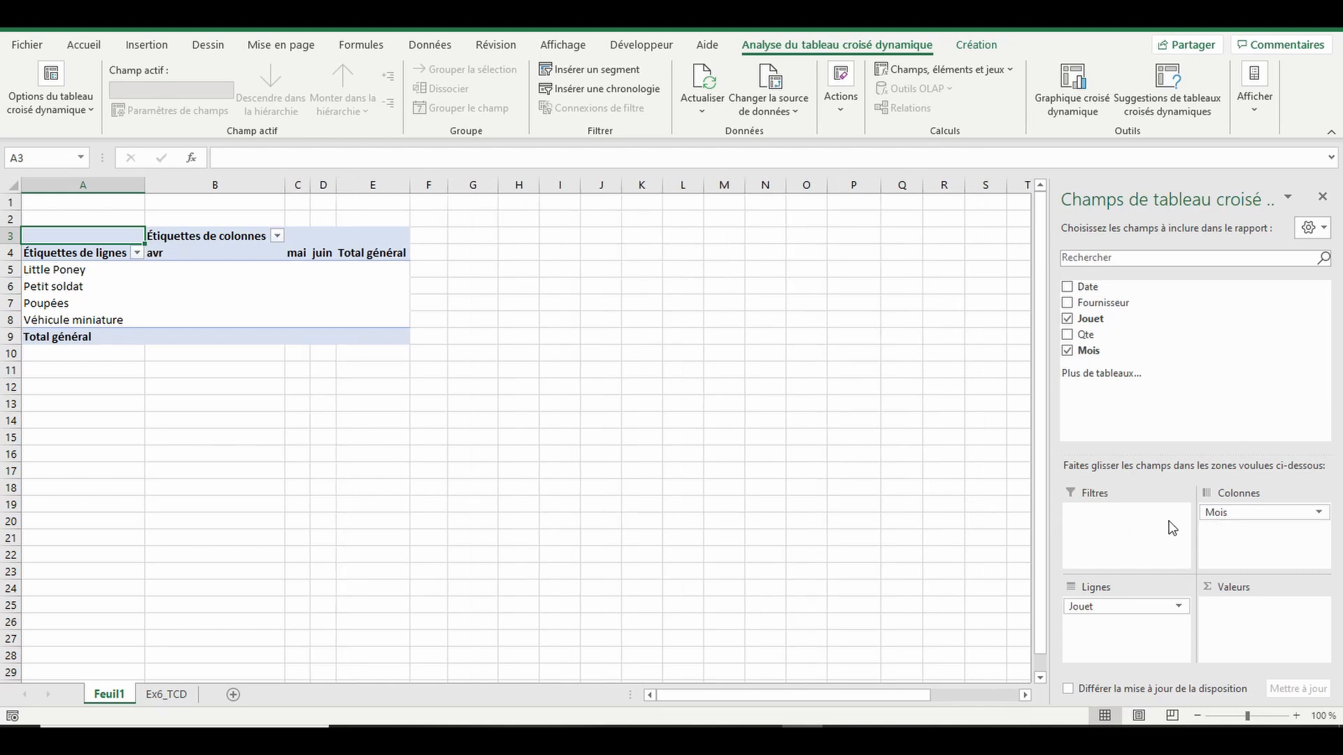
pyautogui.moveTo(1088, 339); pyautogui.dragTo(1232, 606)
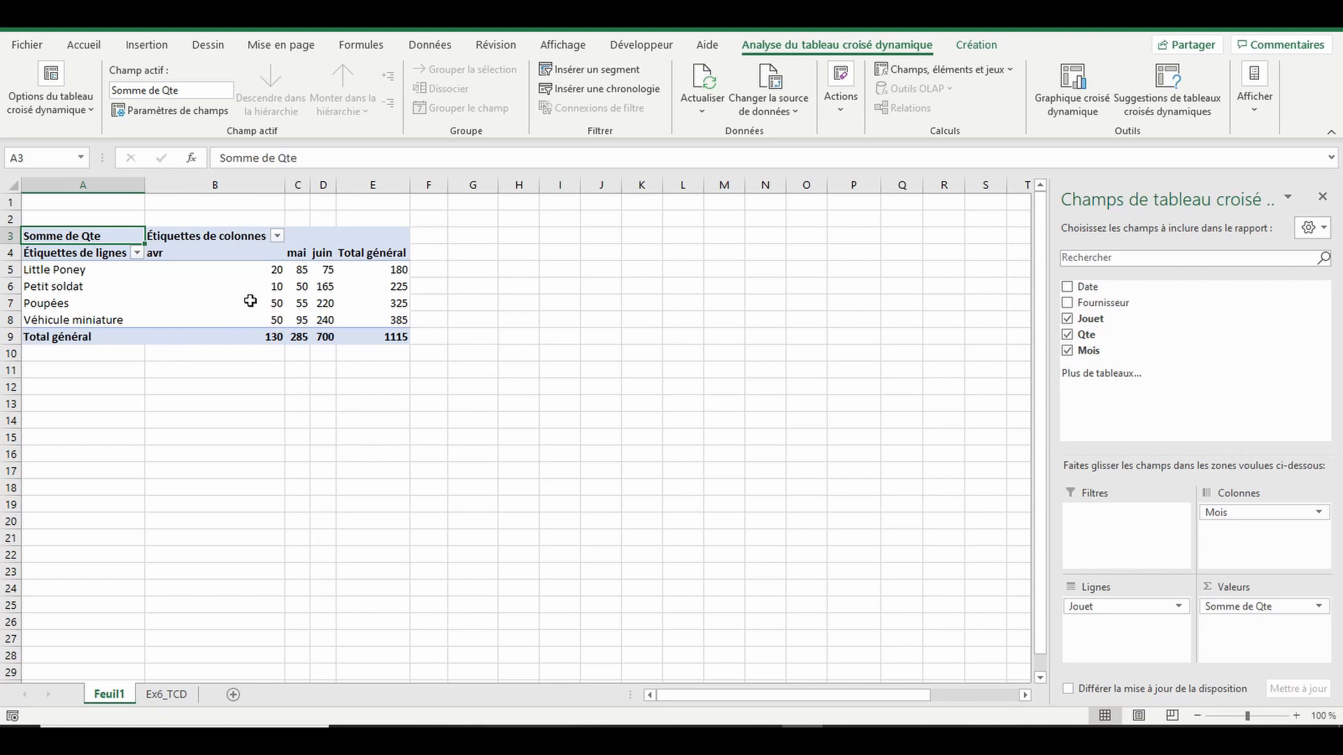
# Step: Review the value field settings of Somme de Qte, keeping Somme as the calculation type
pyautogui.moveTo(300, 292)
pyautogui.moveTo(213, 290)
pyautogui.click(270, 305)
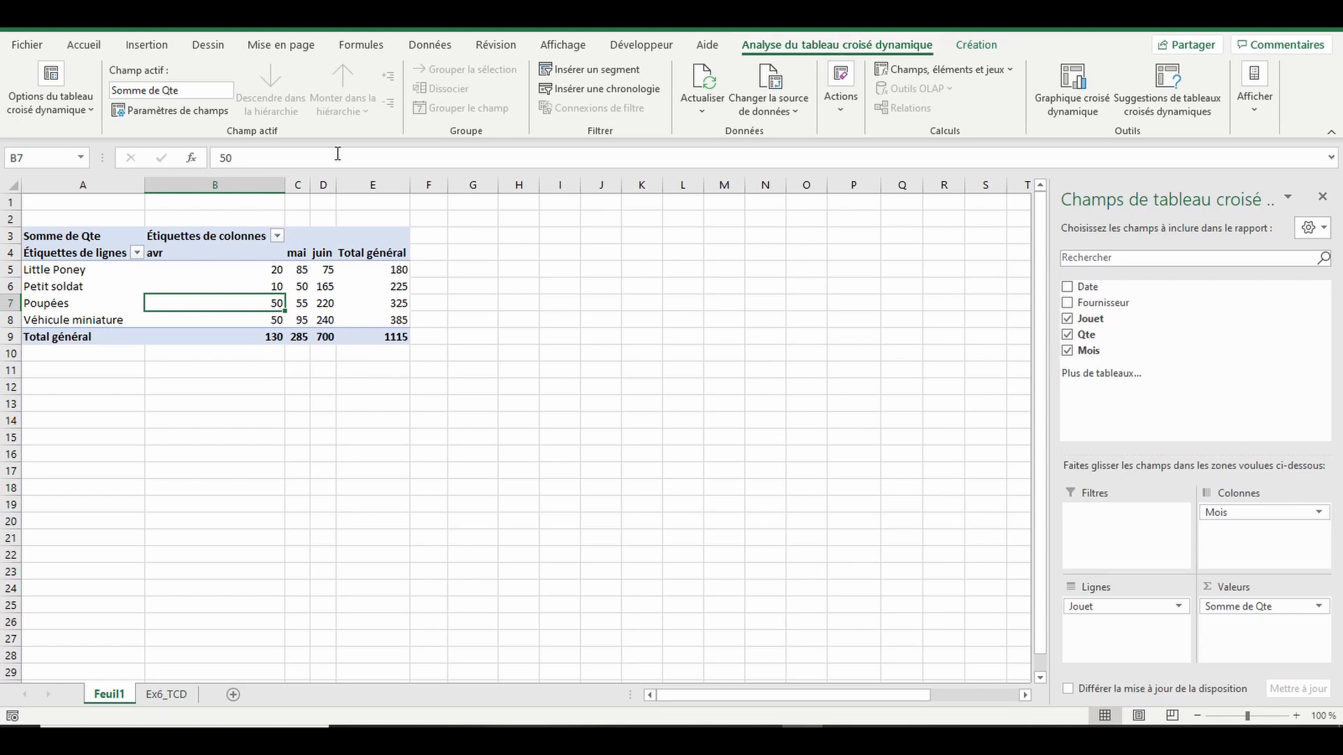
pyautogui.click(171, 111)
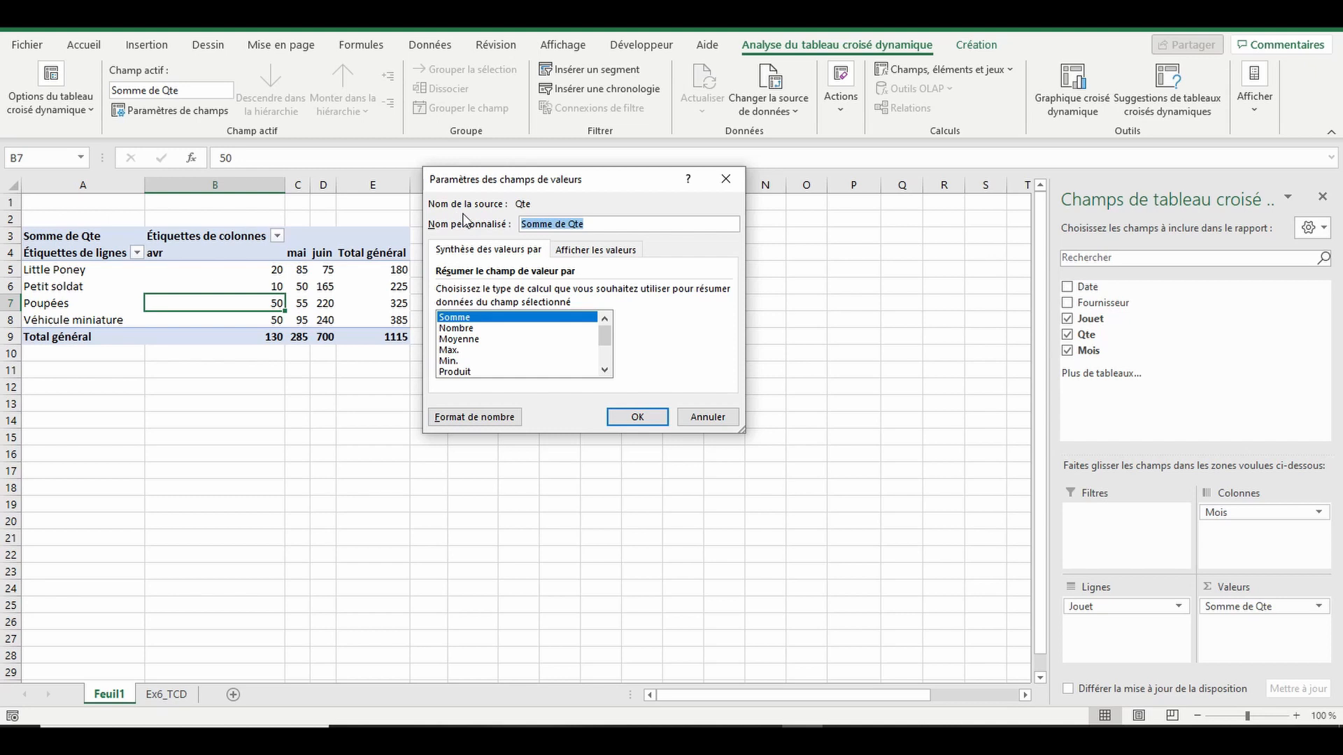
pyautogui.click(638, 418)
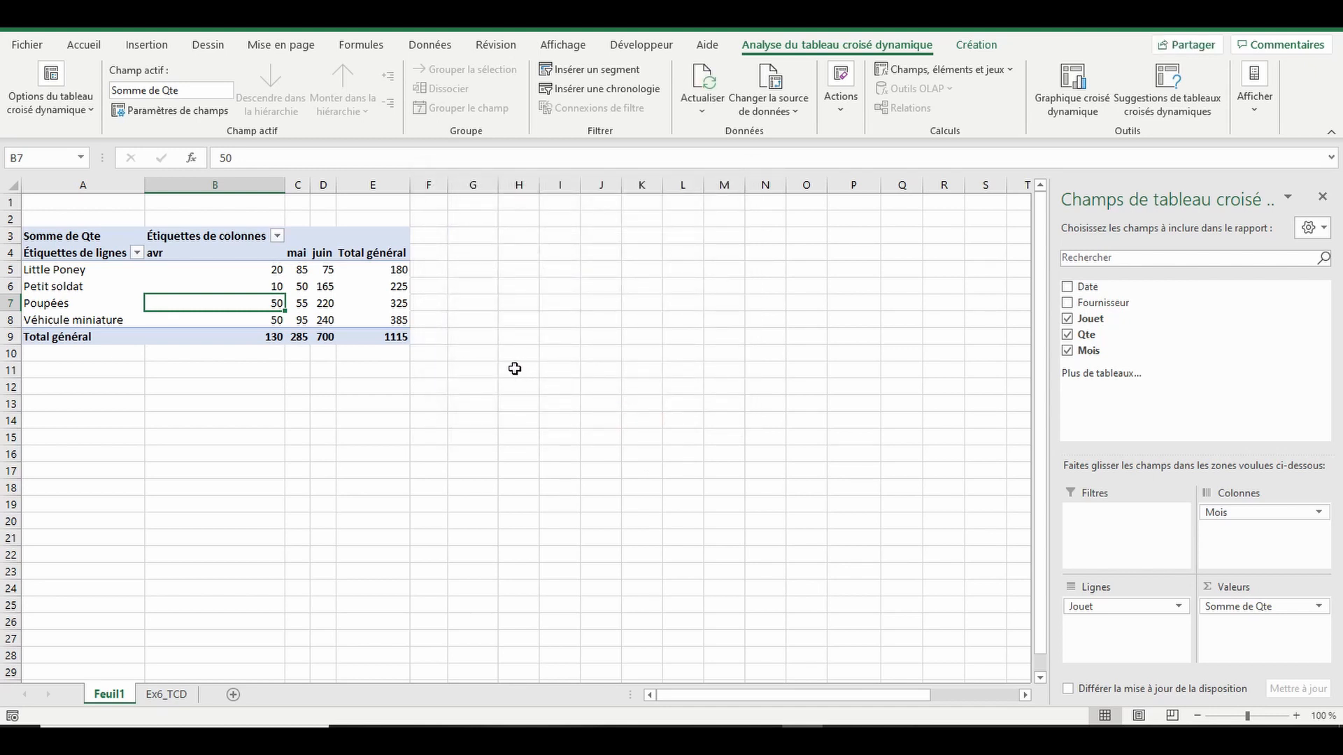
# Step: Replace Mois with Fournisseur in the pivot table's columns area
pyautogui.click(1238, 514)
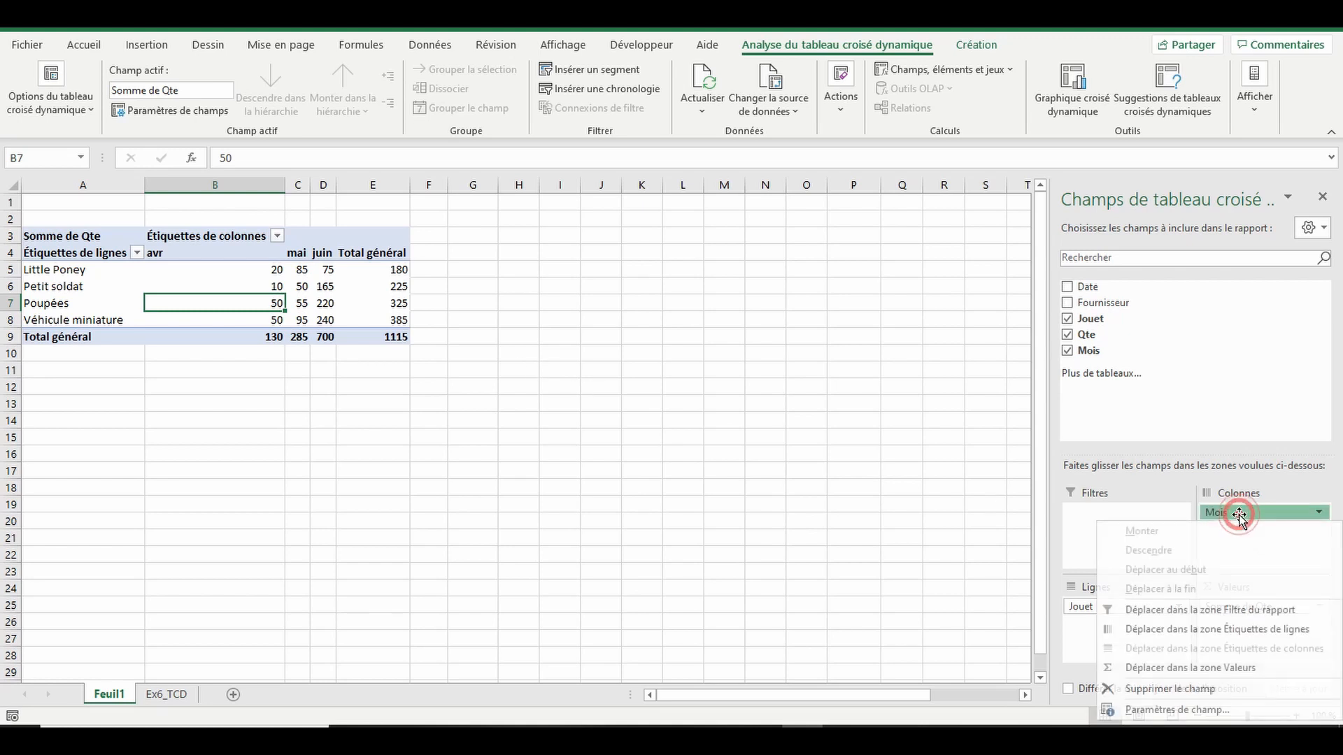
pyautogui.click(1150, 688)
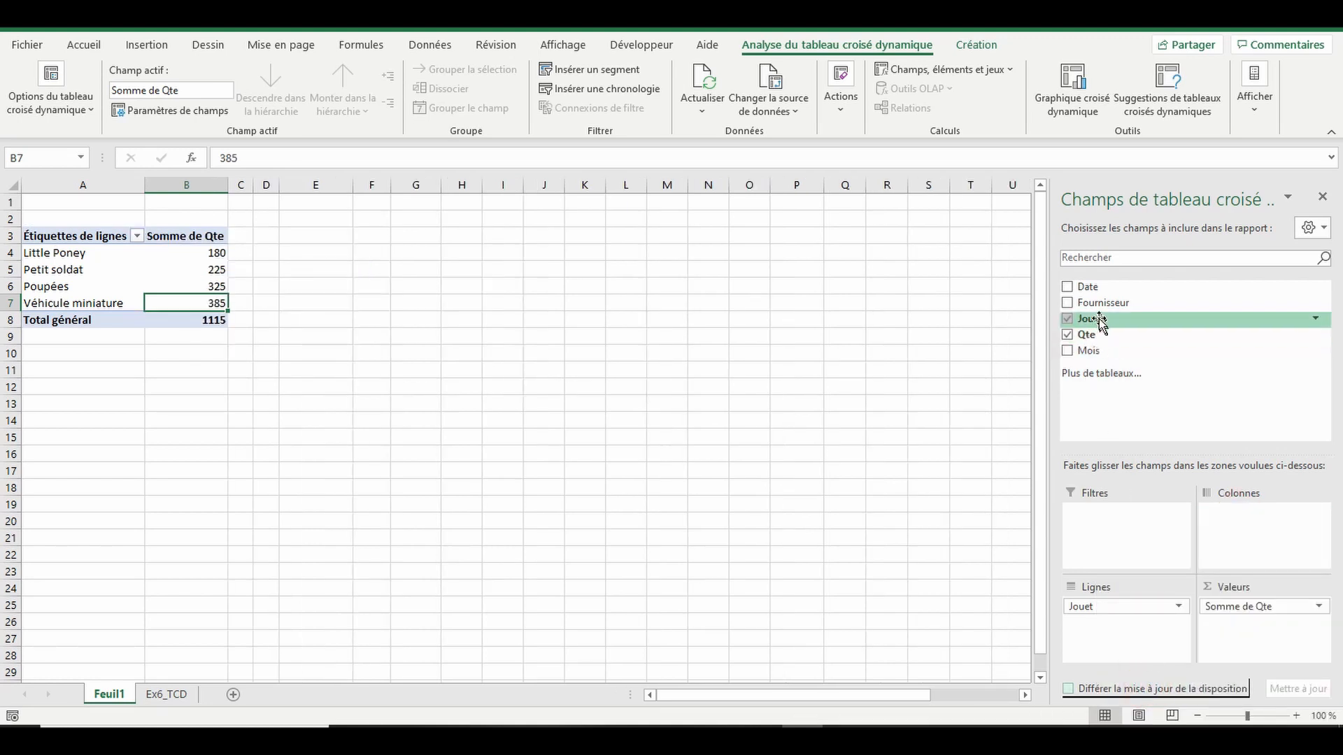
pyautogui.moveTo(1097, 307); pyautogui.dragTo(1223, 528)
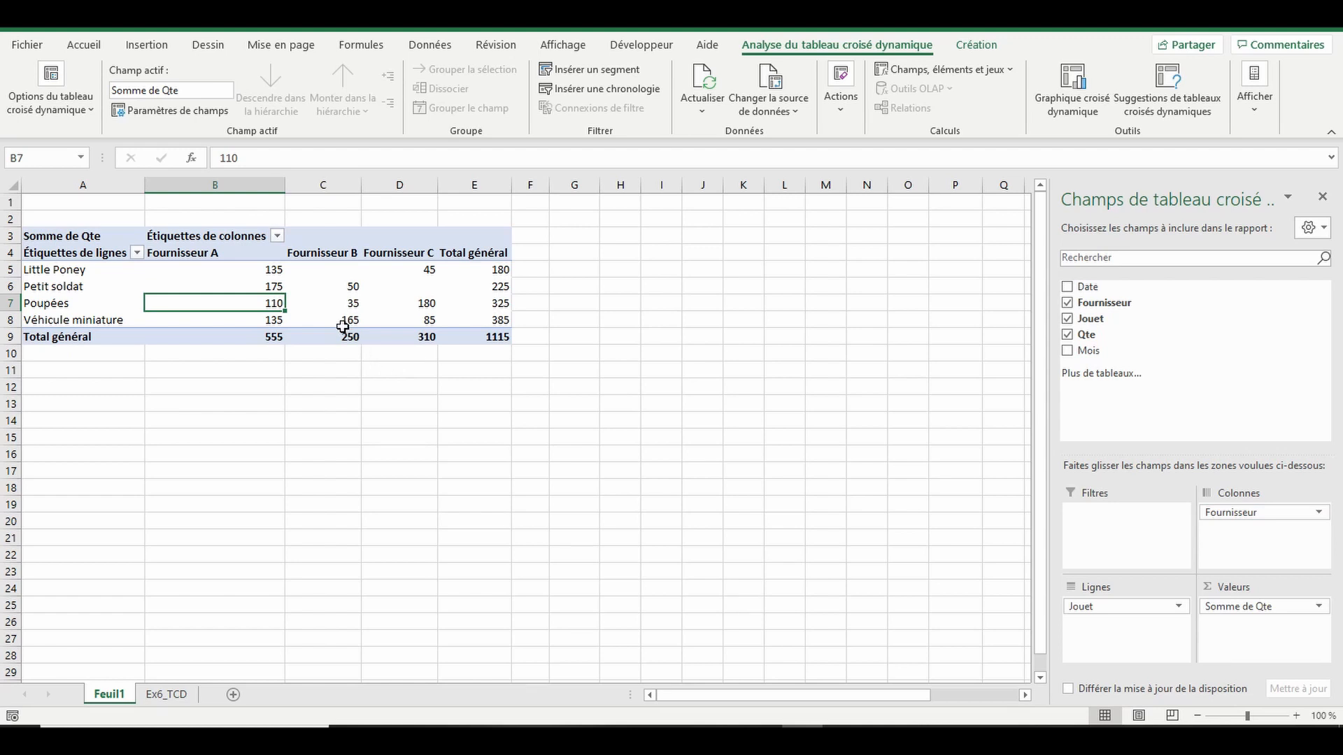
# Step: Move Fournisseur from the columns to the report filter and put Mois back in the columns
pyautogui.moveTo(292, 288)
pyautogui.moveTo(1246, 513); pyautogui.dragTo(1140, 529)
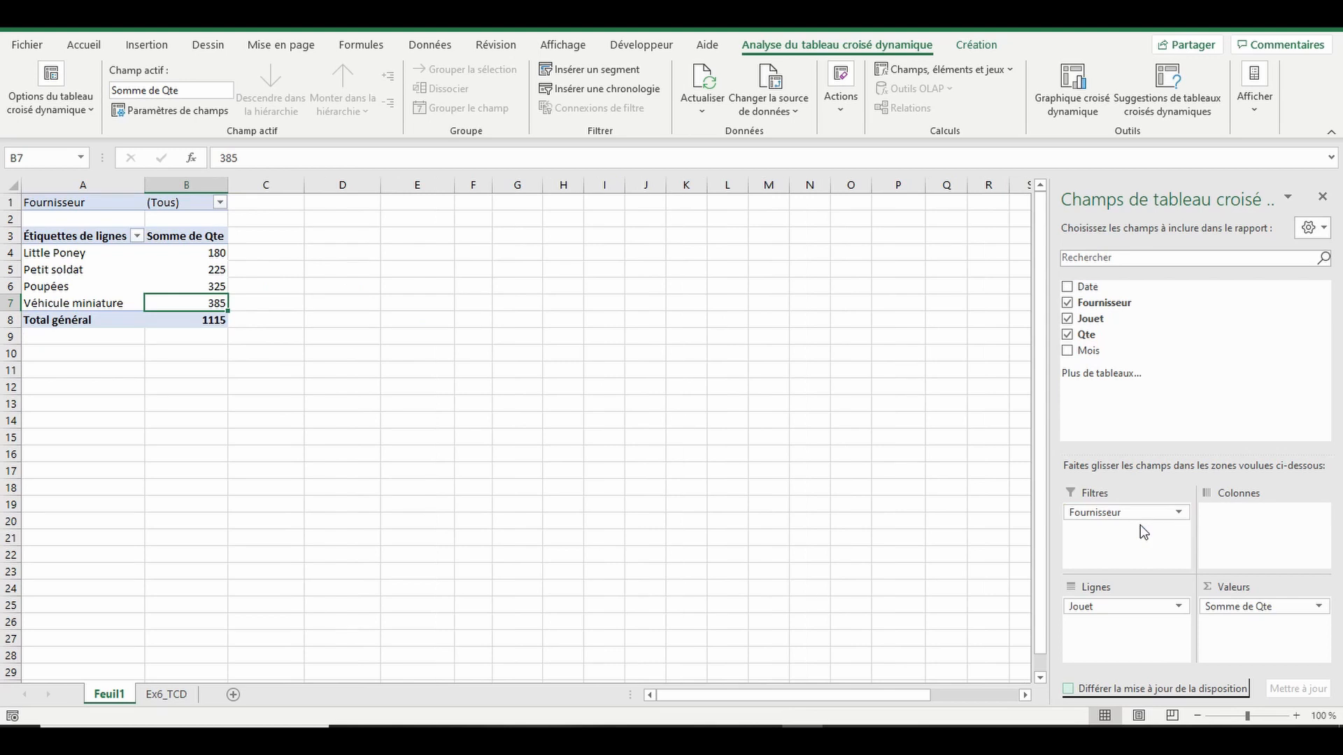
pyautogui.moveTo(1093, 351); pyautogui.dragTo(1207, 509)
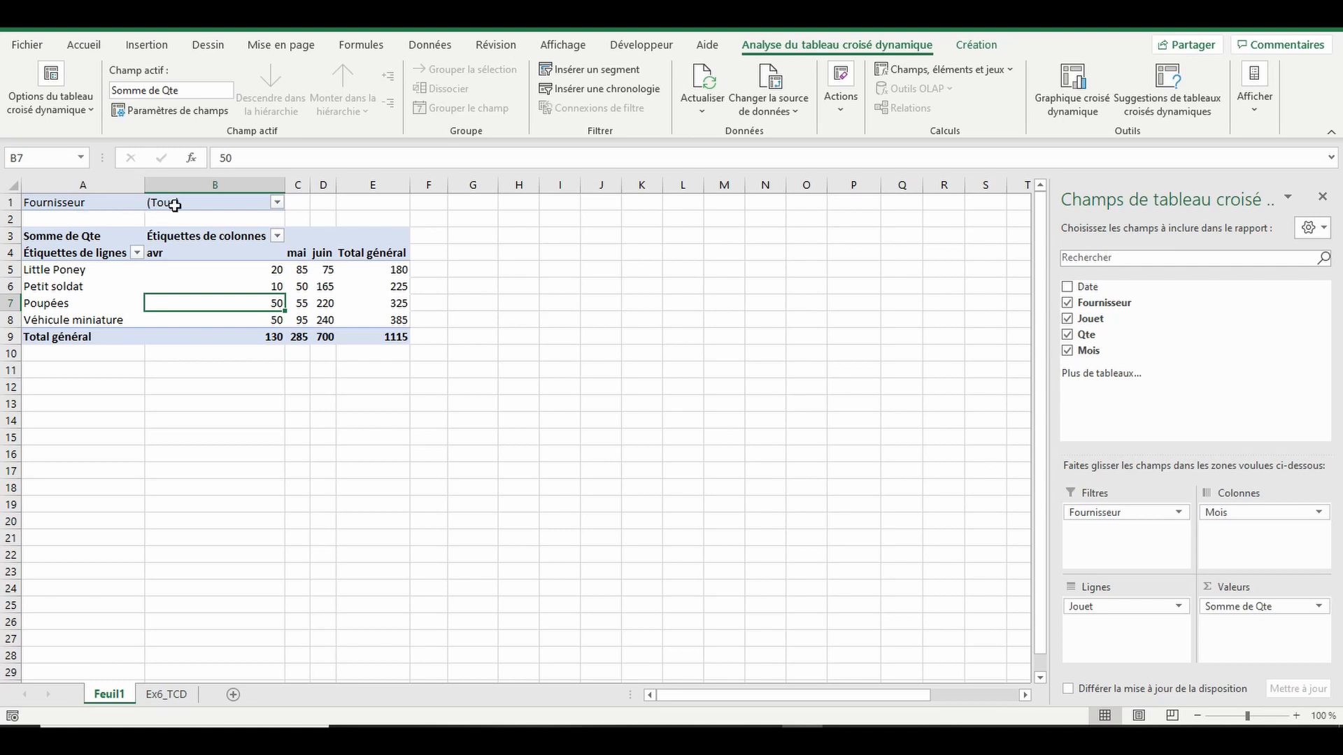
# Step: Filter the pivot table to show only Fournisseur A
pyautogui.click(278, 204)
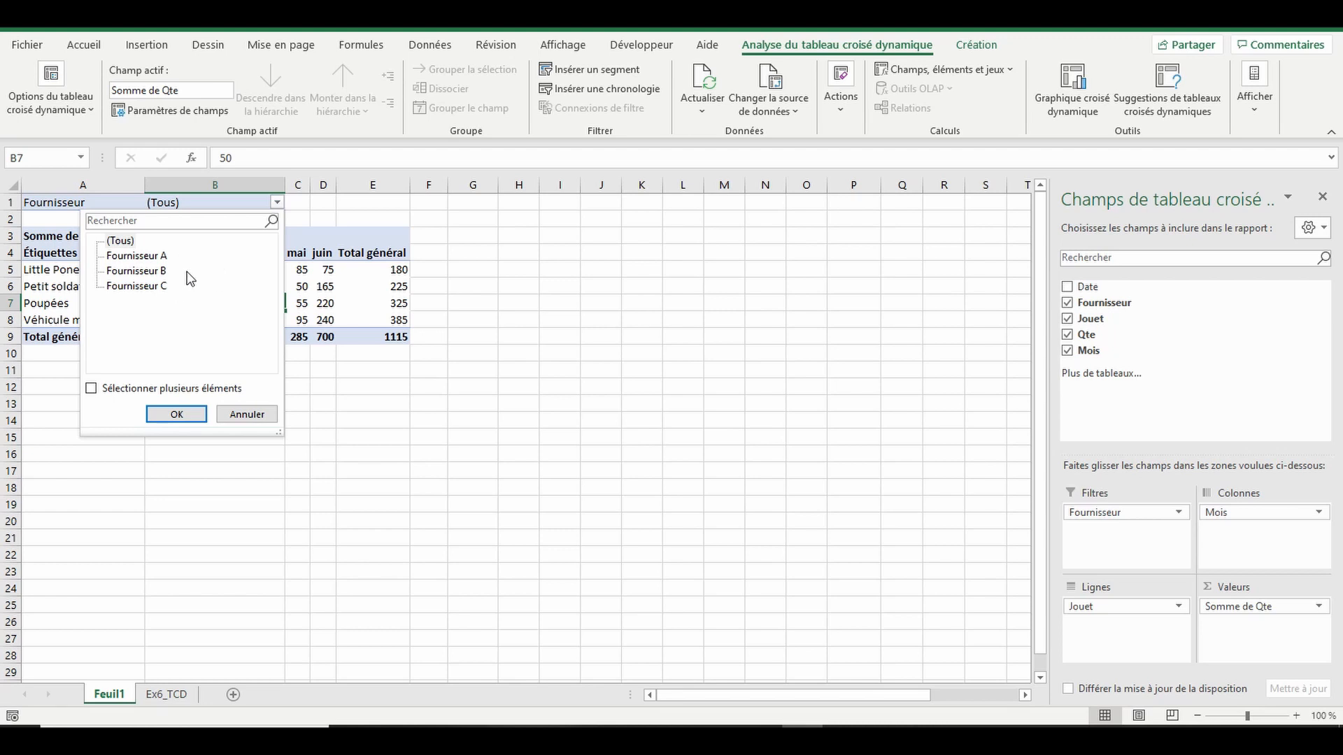
pyautogui.click(148, 258)
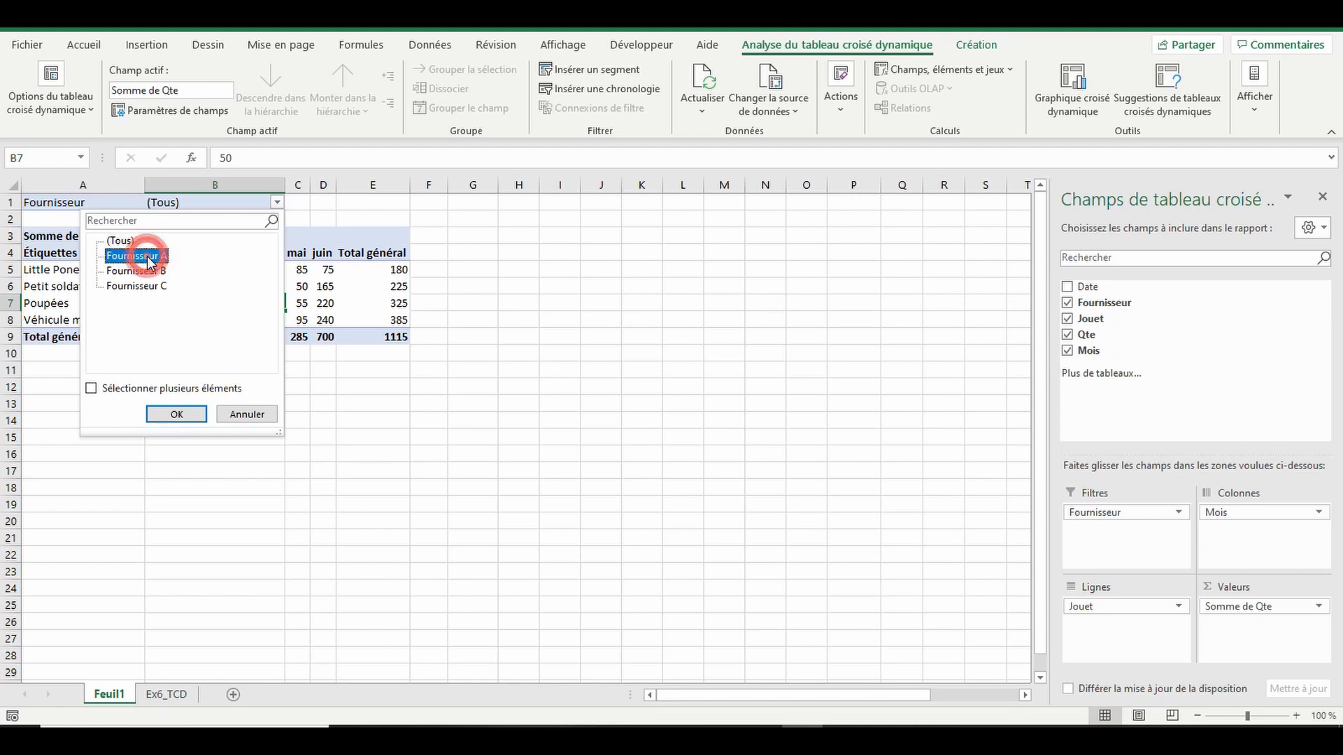
pyautogui.click(189, 420)
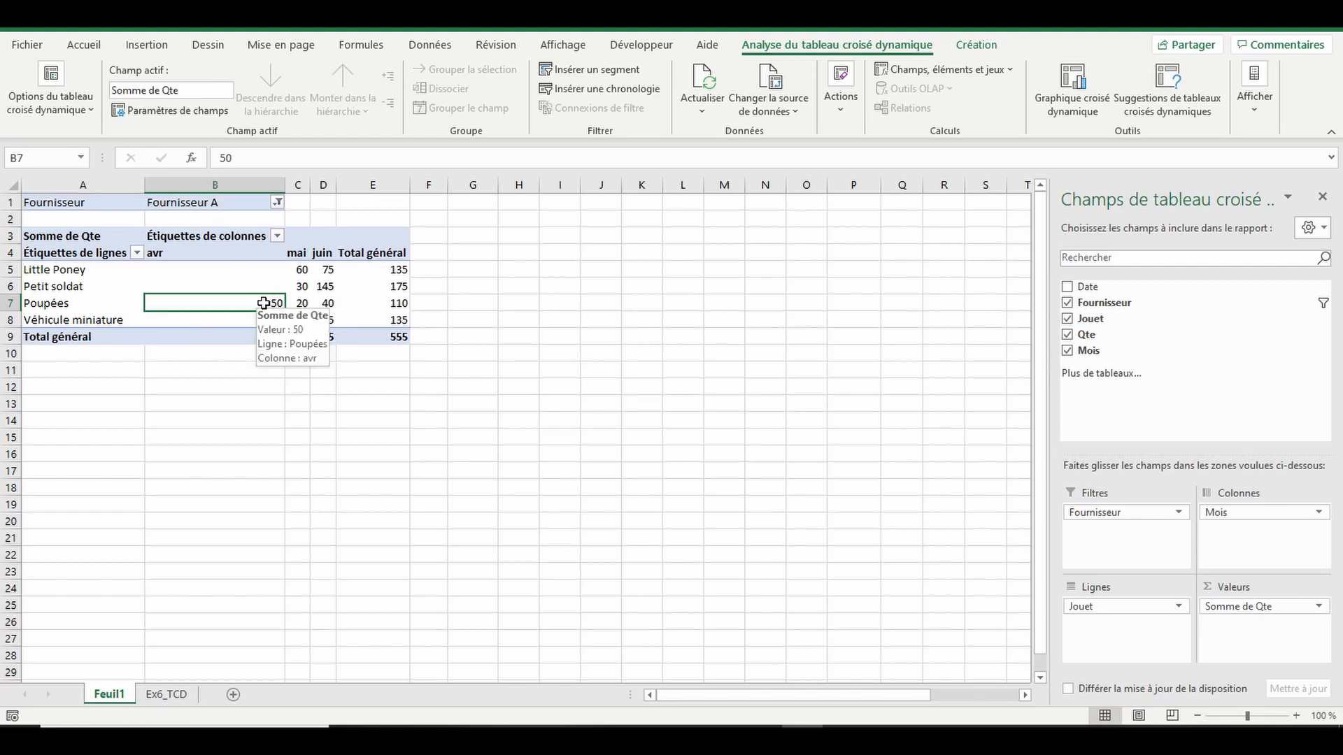
# Step: Switch the supplier filter to Fournisseur C
pyautogui.click(277, 203)
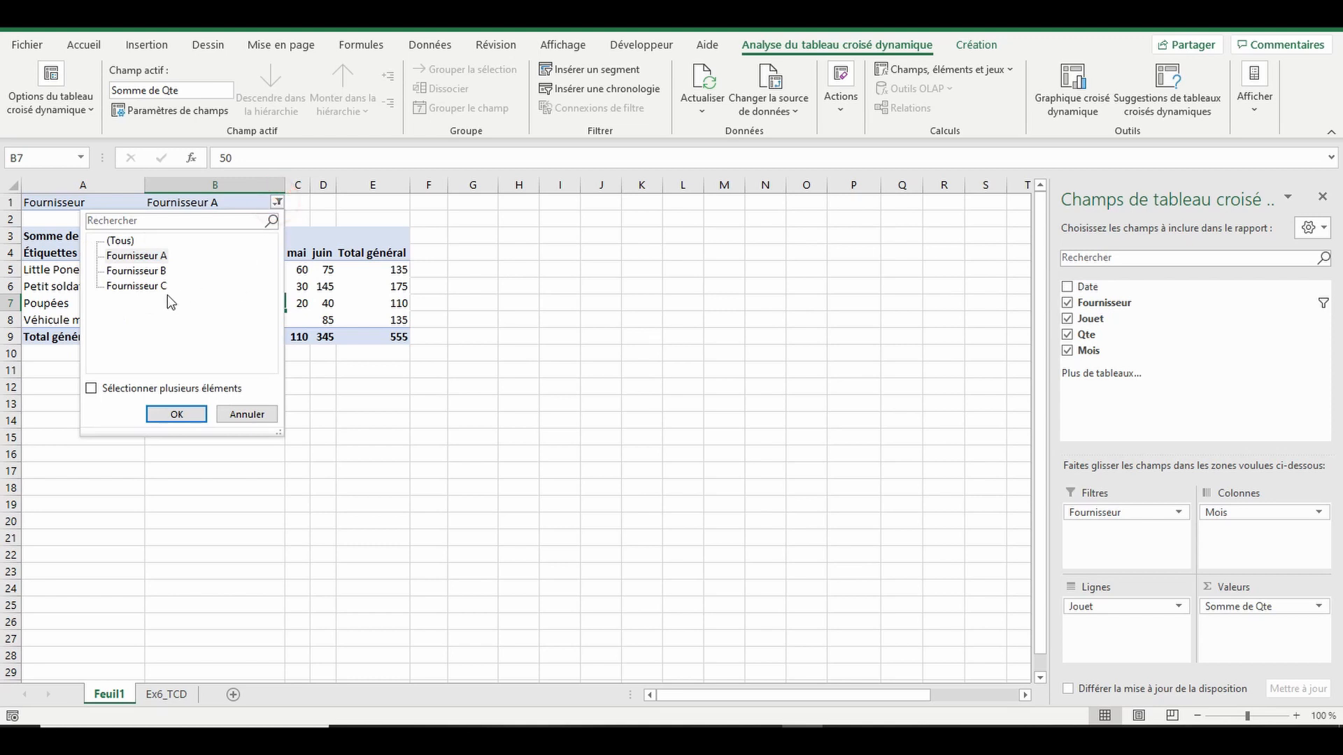
pyautogui.click(141, 287)
pyautogui.click(179, 412)
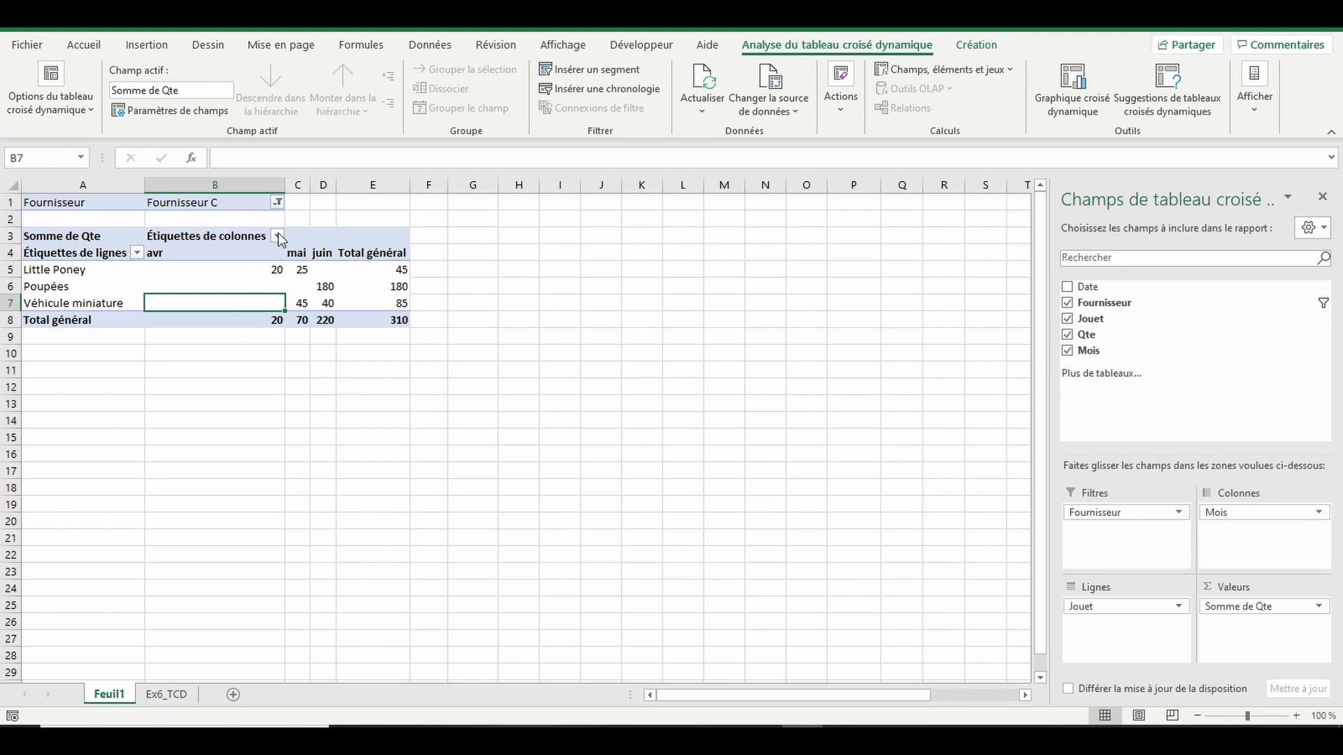
# Step: Reset the supplier filter to (Tous) to include every supplier
pyautogui.click(277, 203)
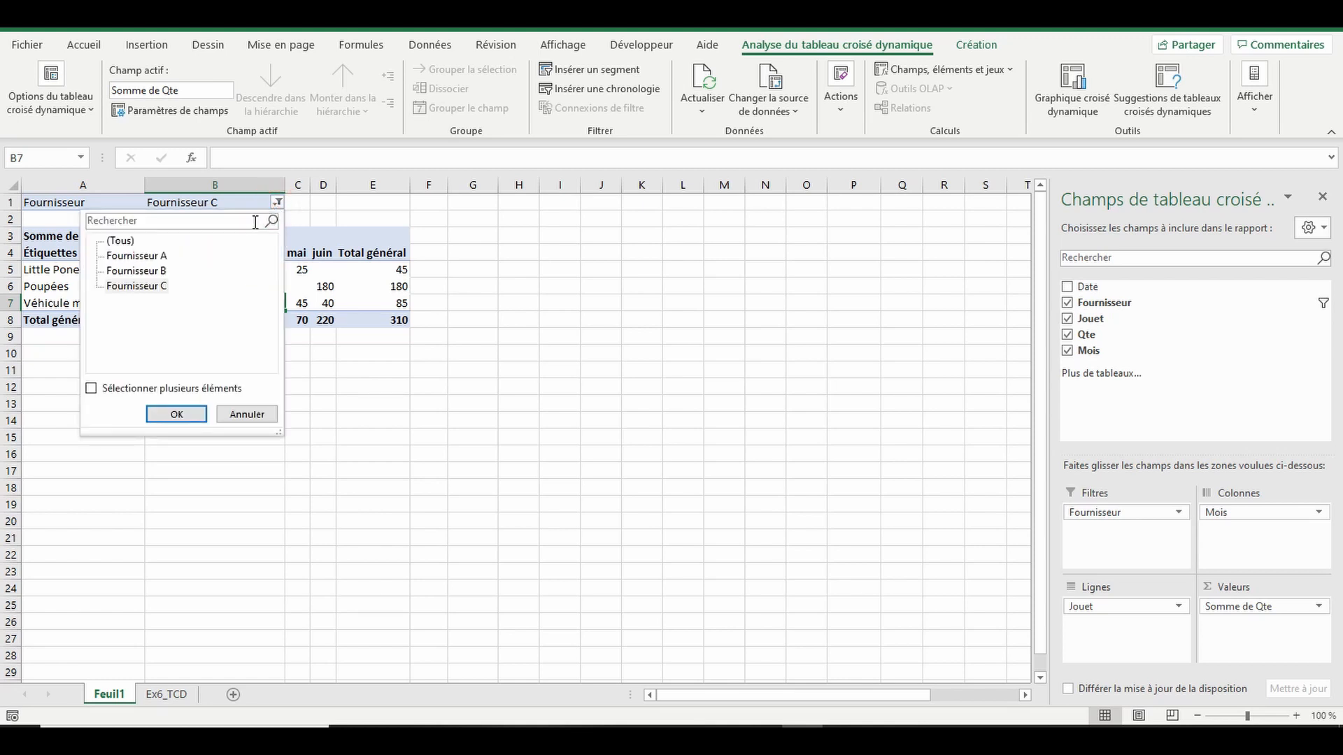
pyautogui.click(121, 241)
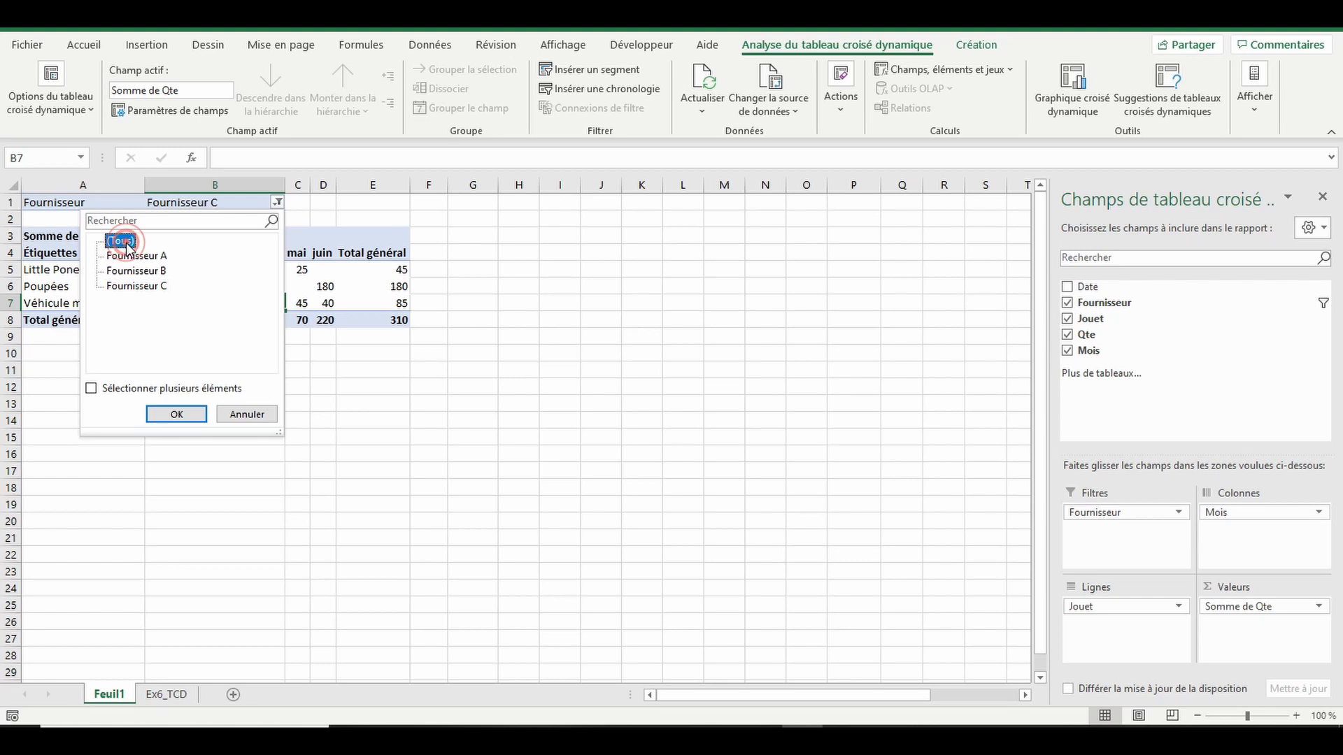
pyautogui.click(174, 414)
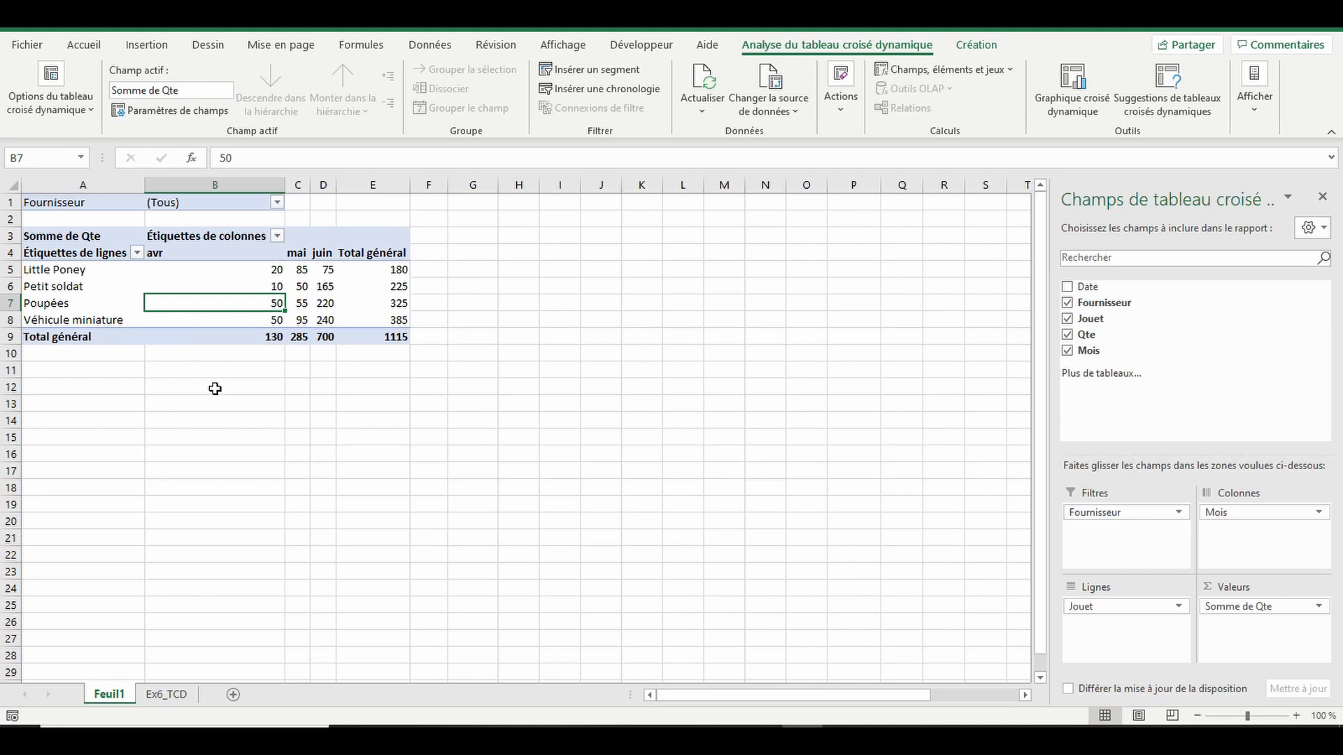
# Step: Insert a Histogramme groupé pivot chart based on the pivot table
pyautogui.click(293, 306)
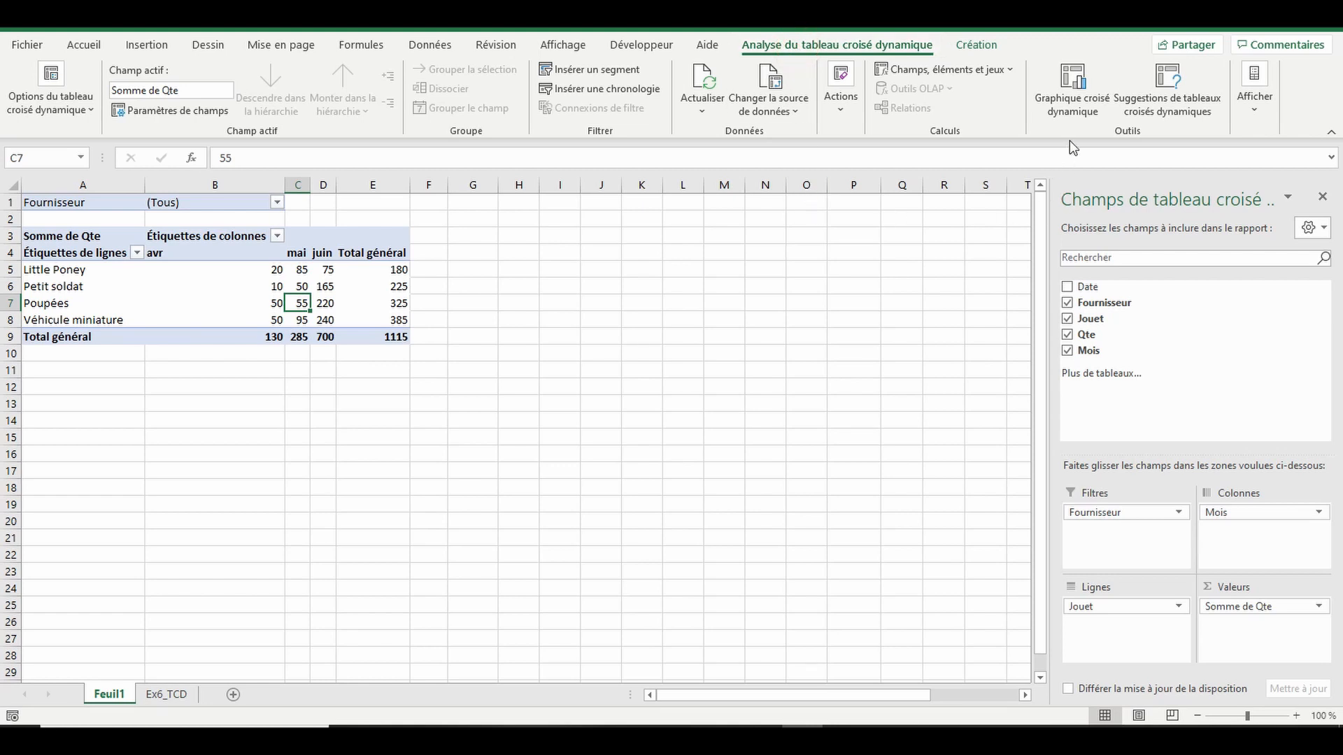
pyautogui.click(1073, 115)
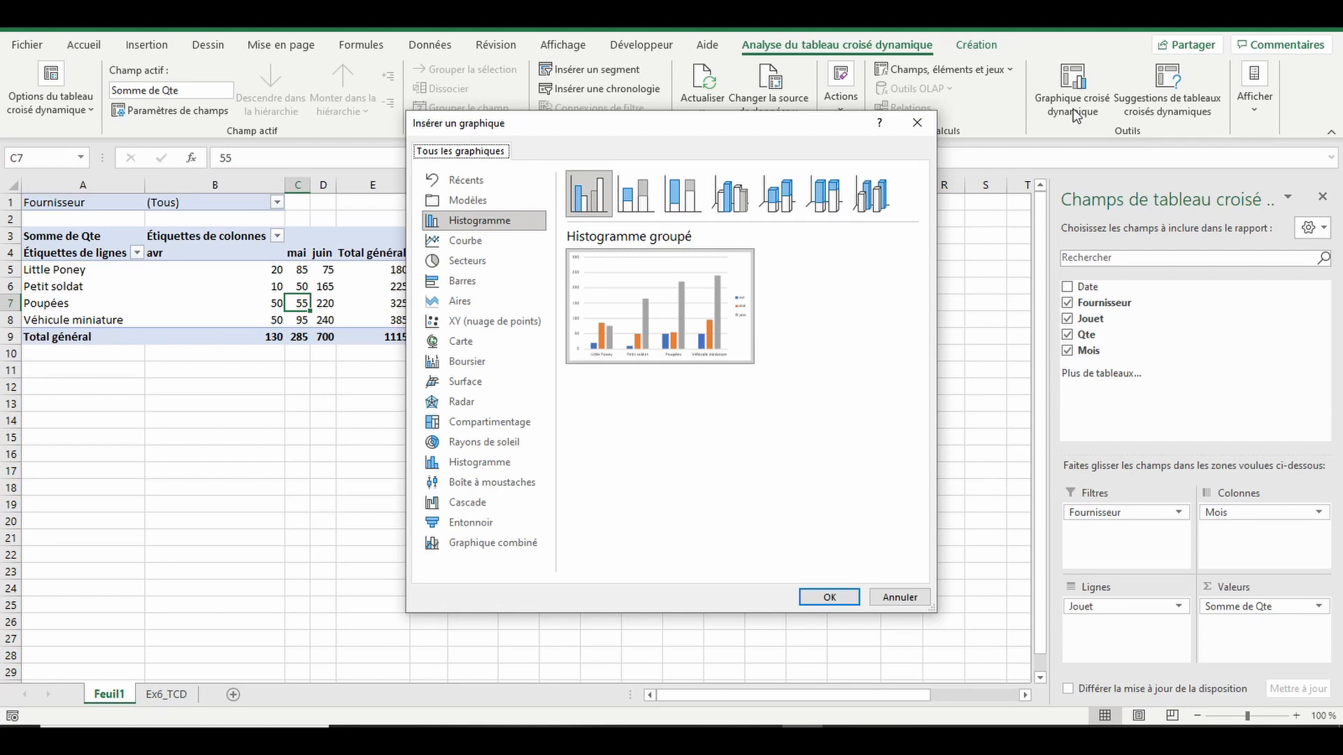
pyautogui.moveTo(684, 338)
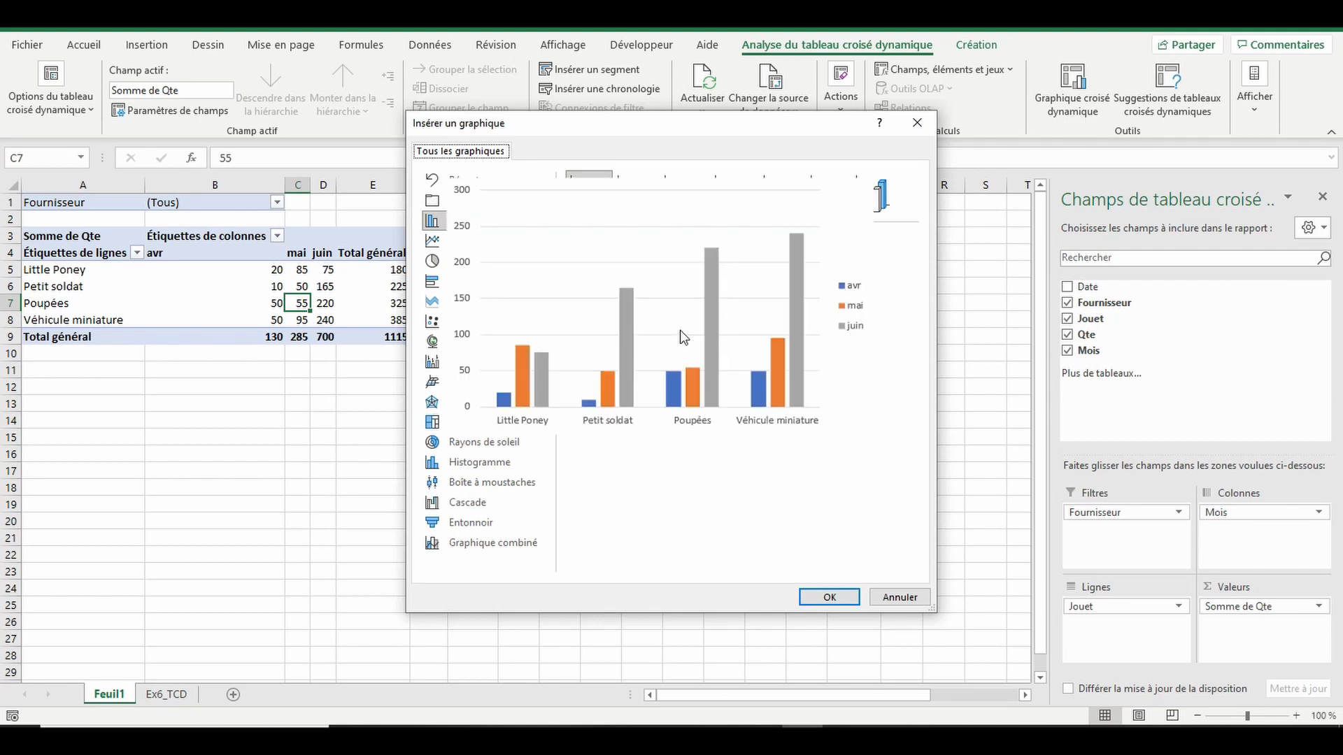
pyautogui.click(831, 598)
# Step: Move the pivot chart beside the pivot table and enlarge it to about 11.7 cm high by 18.4 cm wide
pyautogui.moveTo(727, 560); pyautogui.dragTo(848, 612)
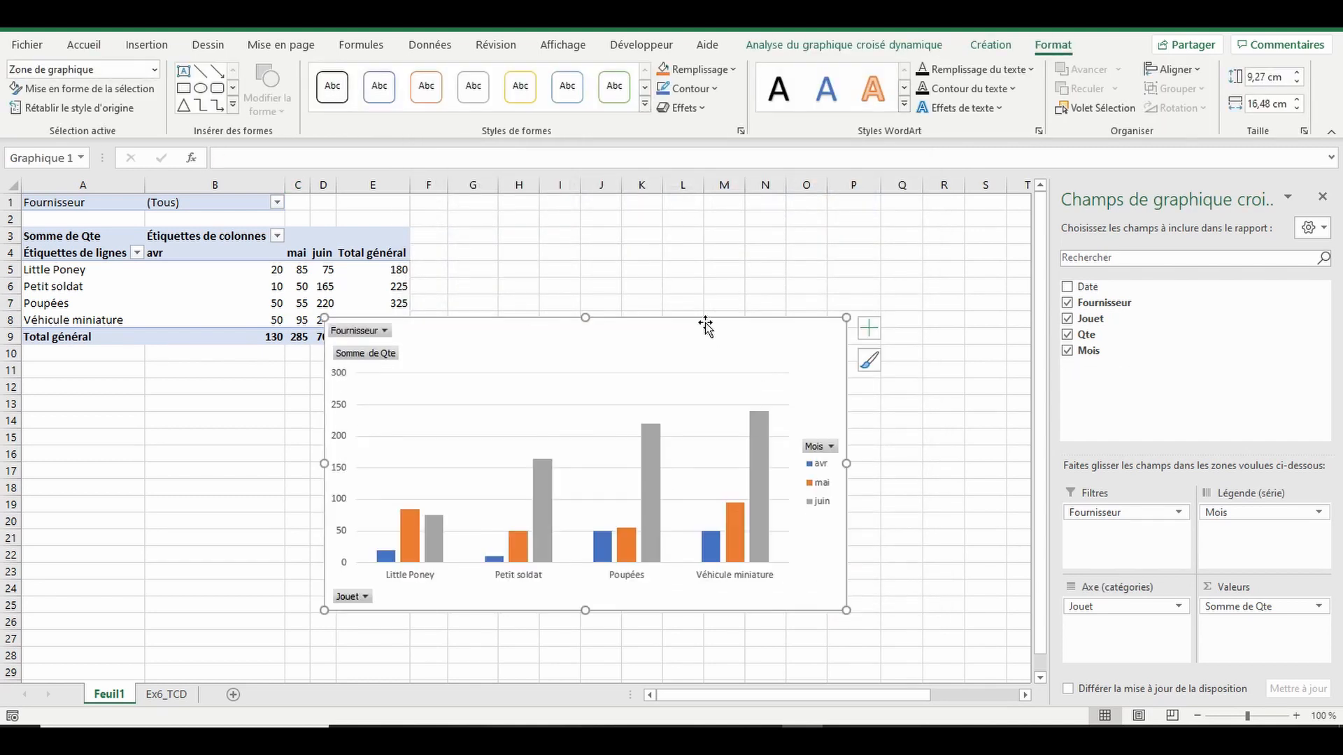
pyautogui.moveTo(705, 326); pyautogui.dragTo(833, 278)
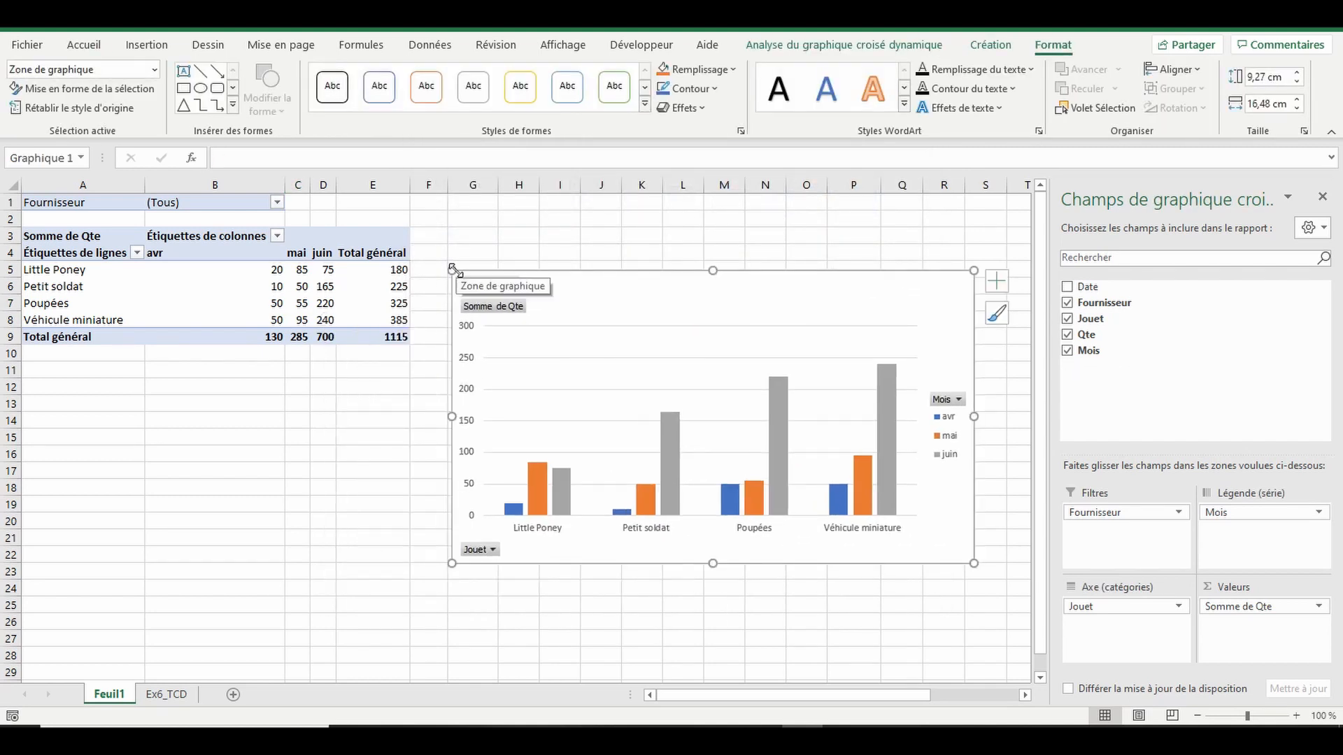
pyautogui.moveTo(449, 267); pyautogui.dragTo(439, 226)
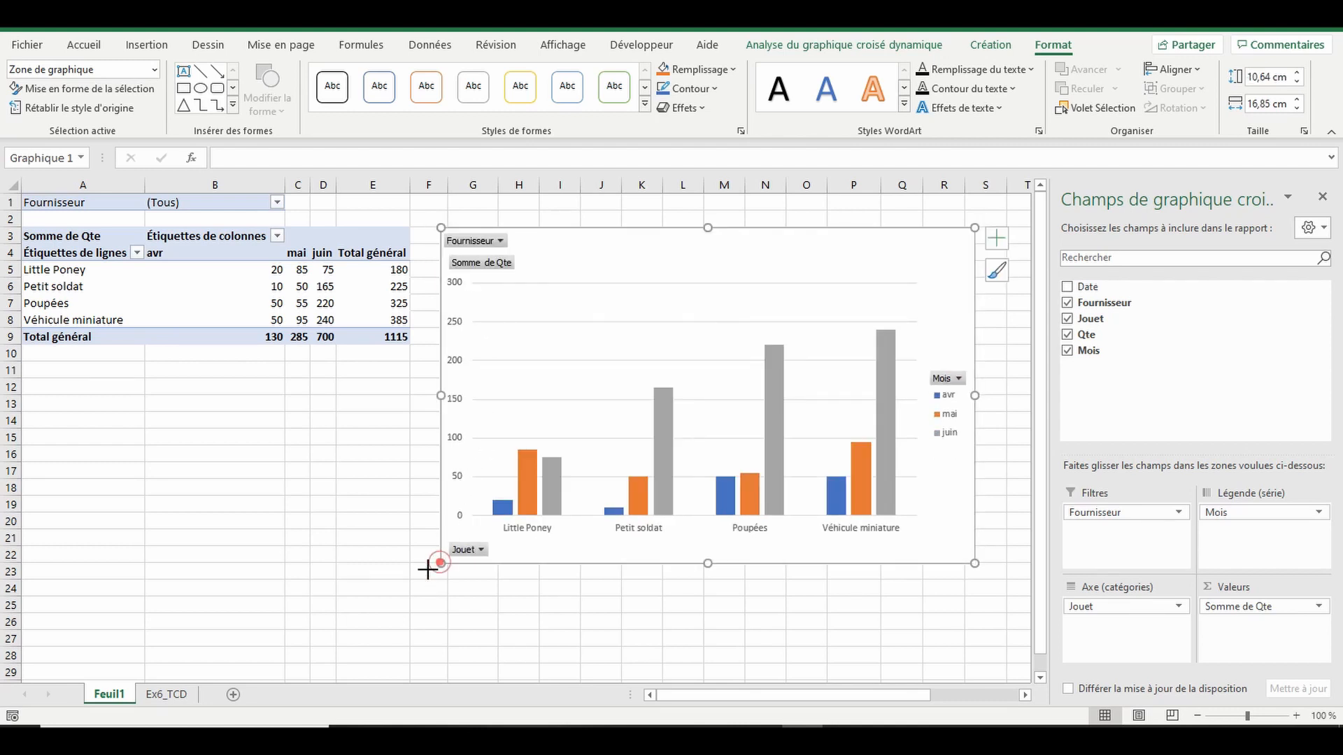
pyautogui.moveTo(438, 565); pyautogui.dragTo(392, 598)
pyautogui.moveTo(453, 286); pyautogui.dragTo(486, 268)
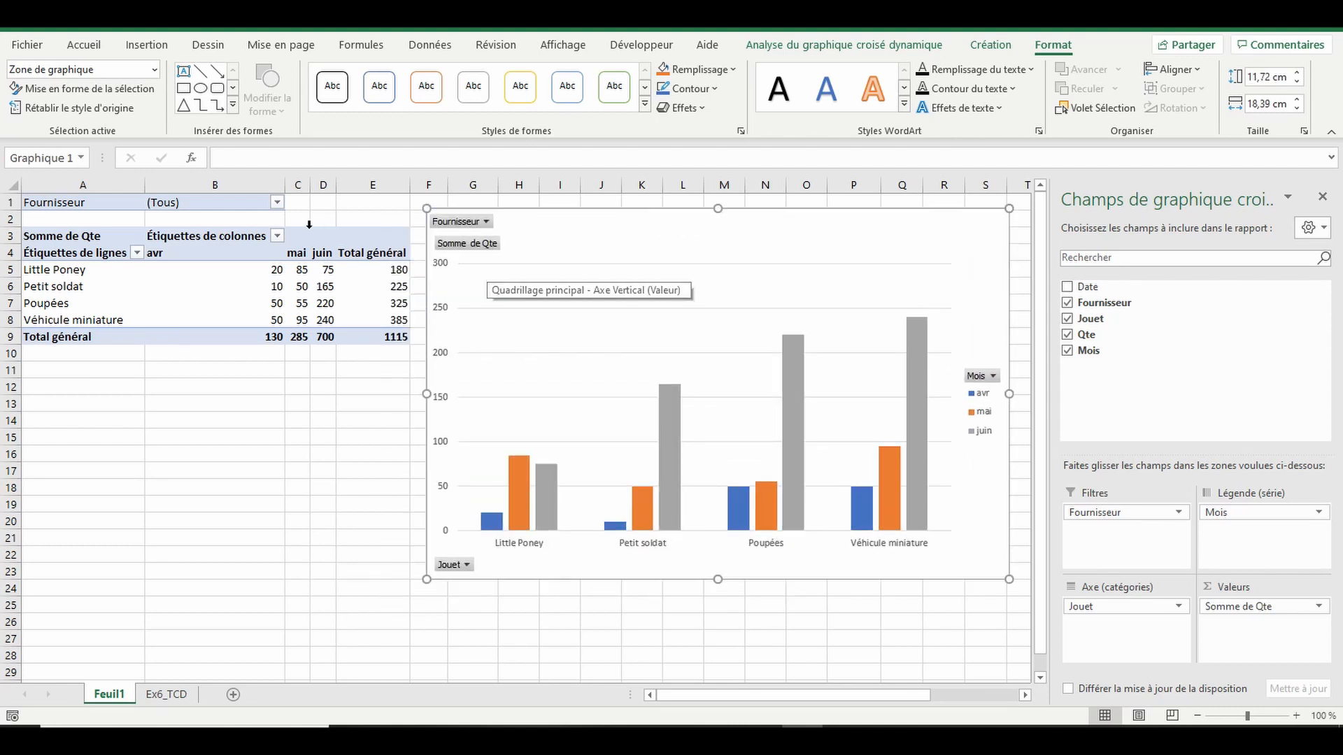
# Step: Filter the pivot table and its chart by Fournisseur A through the report filter
pyautogui.click(277, 205)
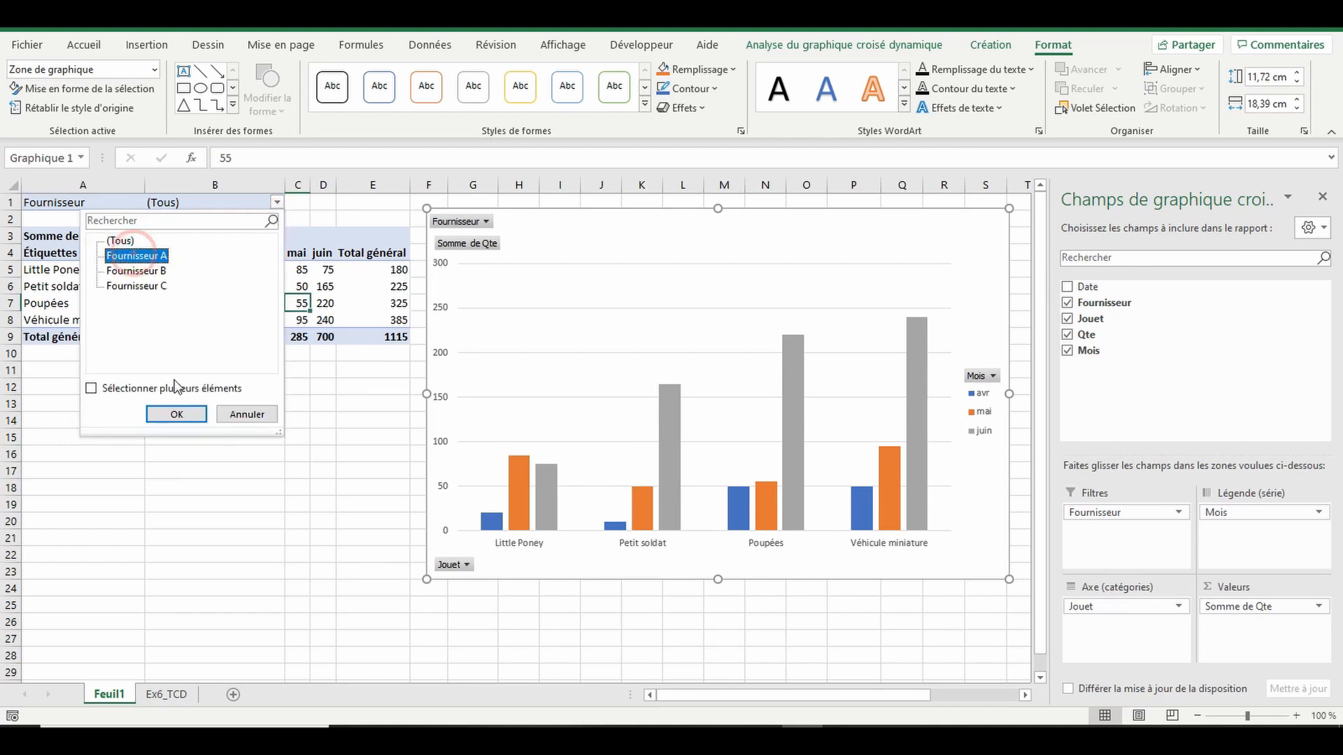
pyautogui.click(187, 417)
pyautogui.click(186, 411)
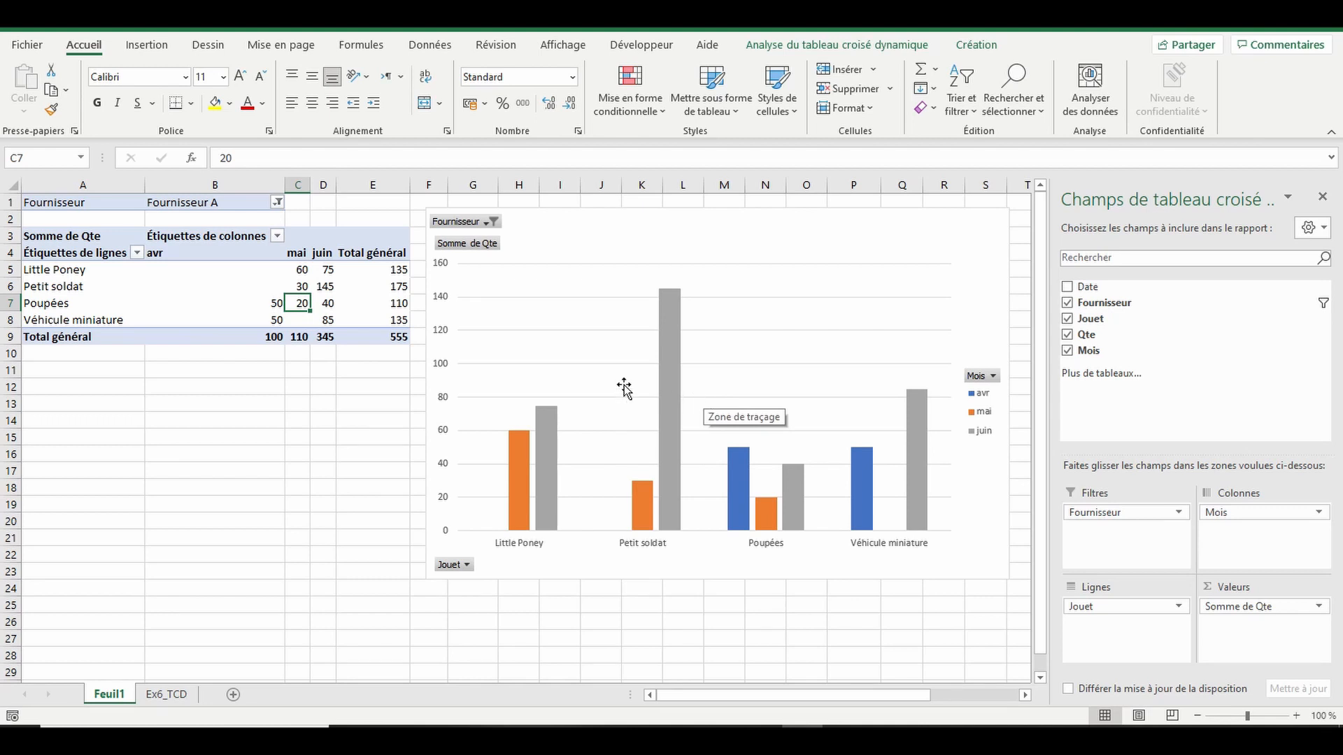
# Step: Filter the pivot table's month columns to avr only and move the pivot chart closer to the narrowed table
pyautogui.click(277, 237)
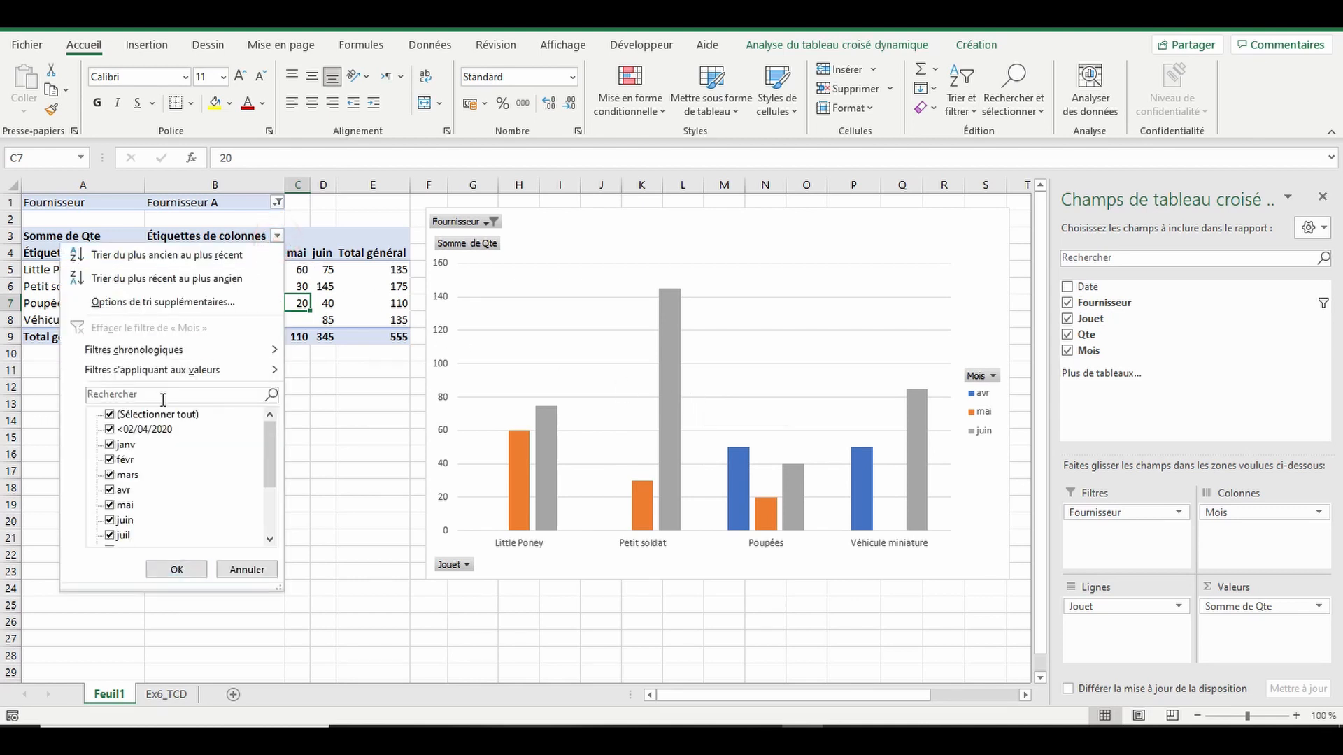
pyautogui.click(109, 414)
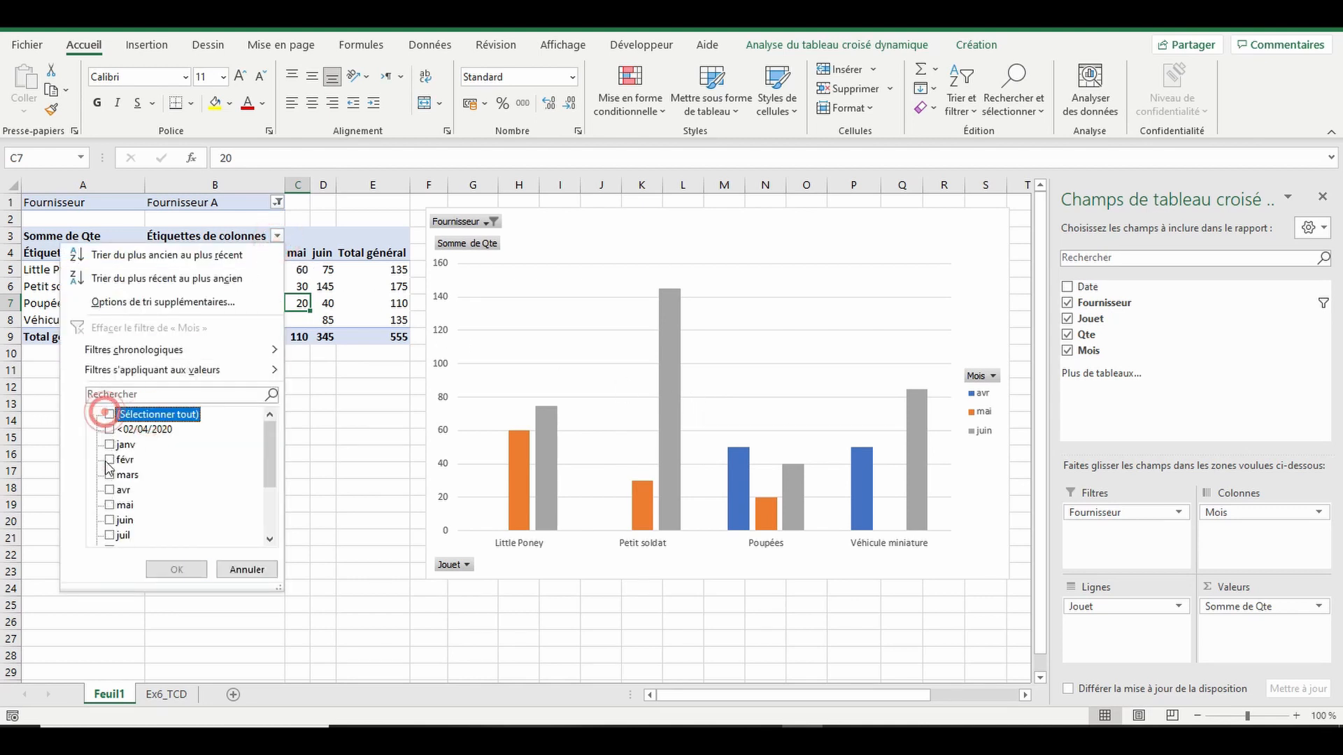
pyautogui.click(109, 490)
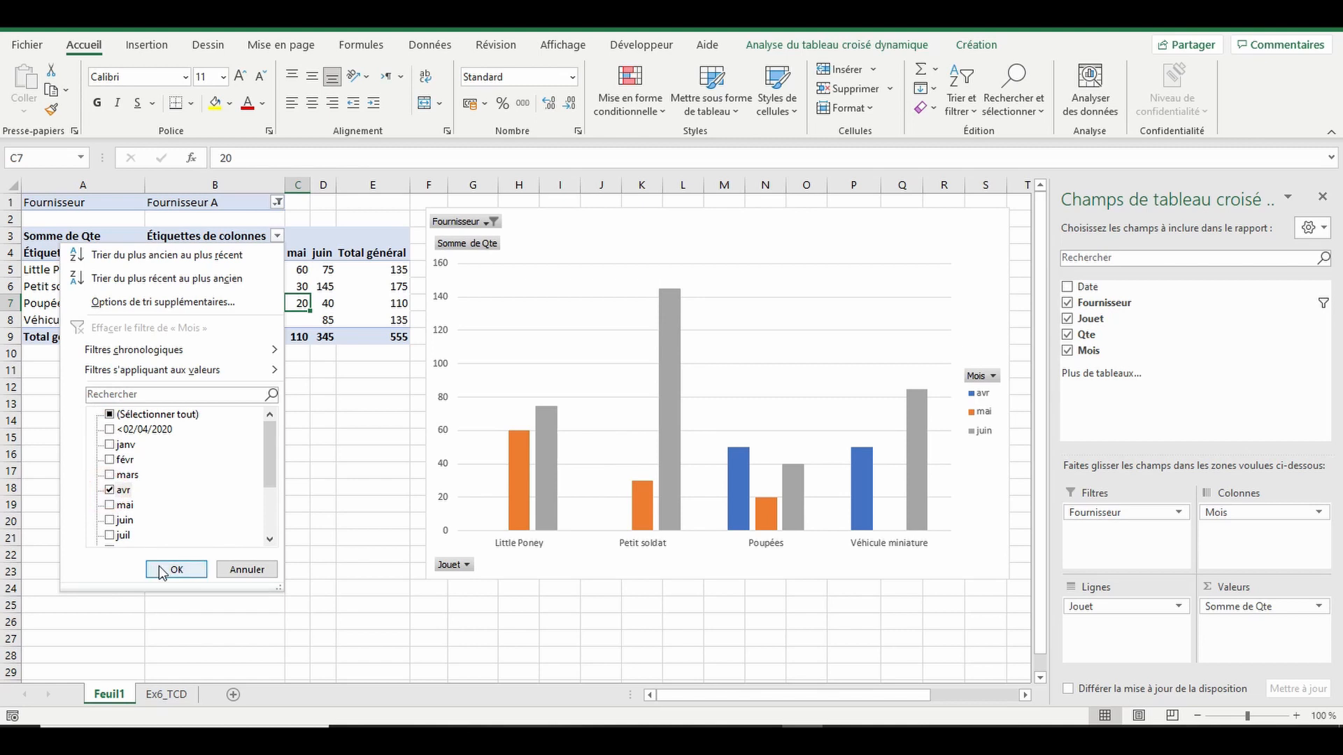
pyautogui.click(176, 570)
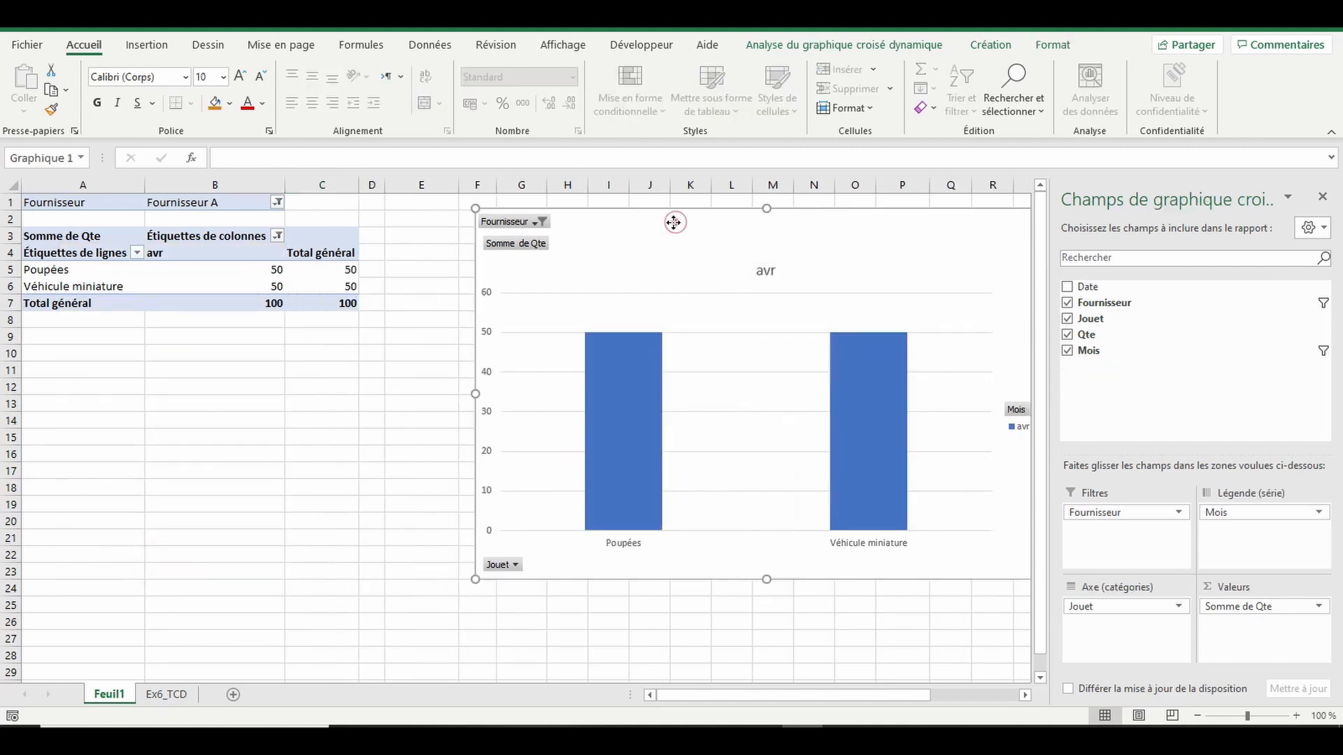
pyautogui.moveTo(674, 219); pyautogui.dragTo(585, 224)
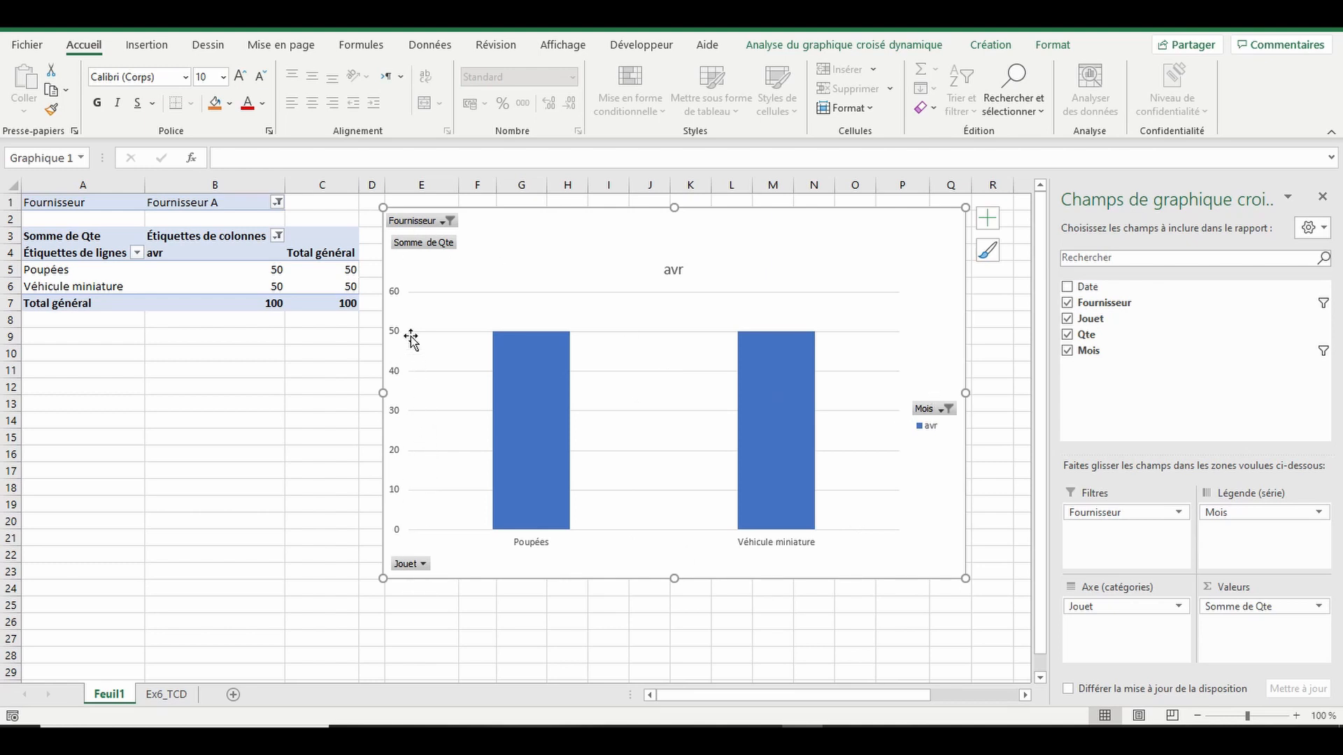
# Step: From the pivot chart, reset the Fournisseur filter to (Tous) and clear the Mois filter
pyautogui.click(447, 221)
pyautogui.click(283, 257)
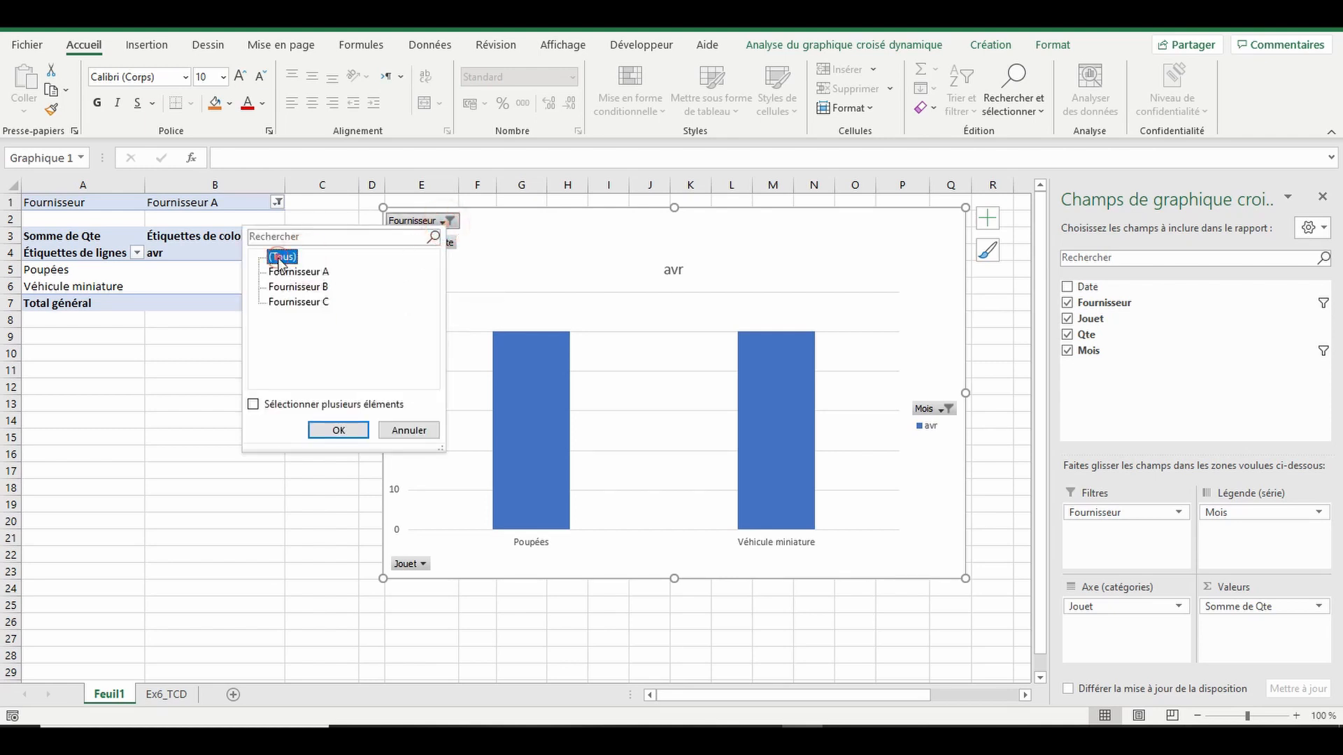
pyautogui.click(330, 427)
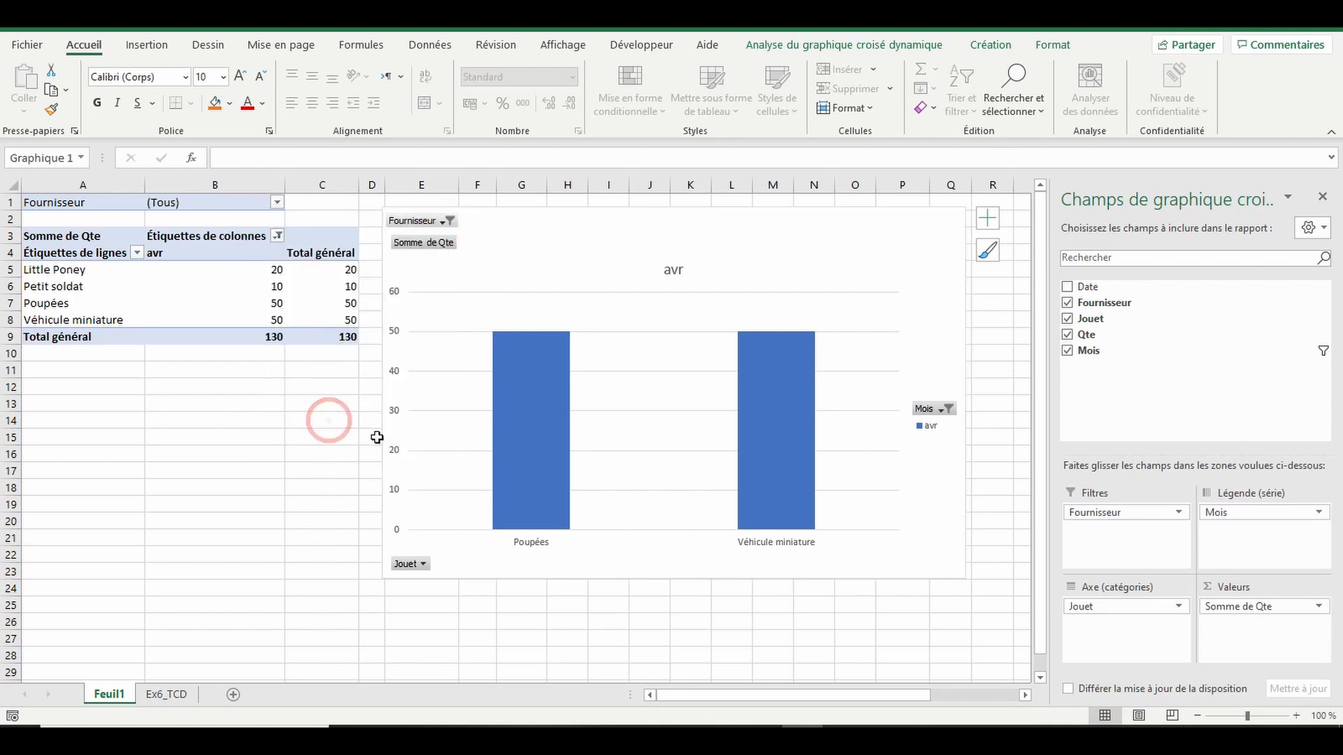
pyautogui.click(948, 409)
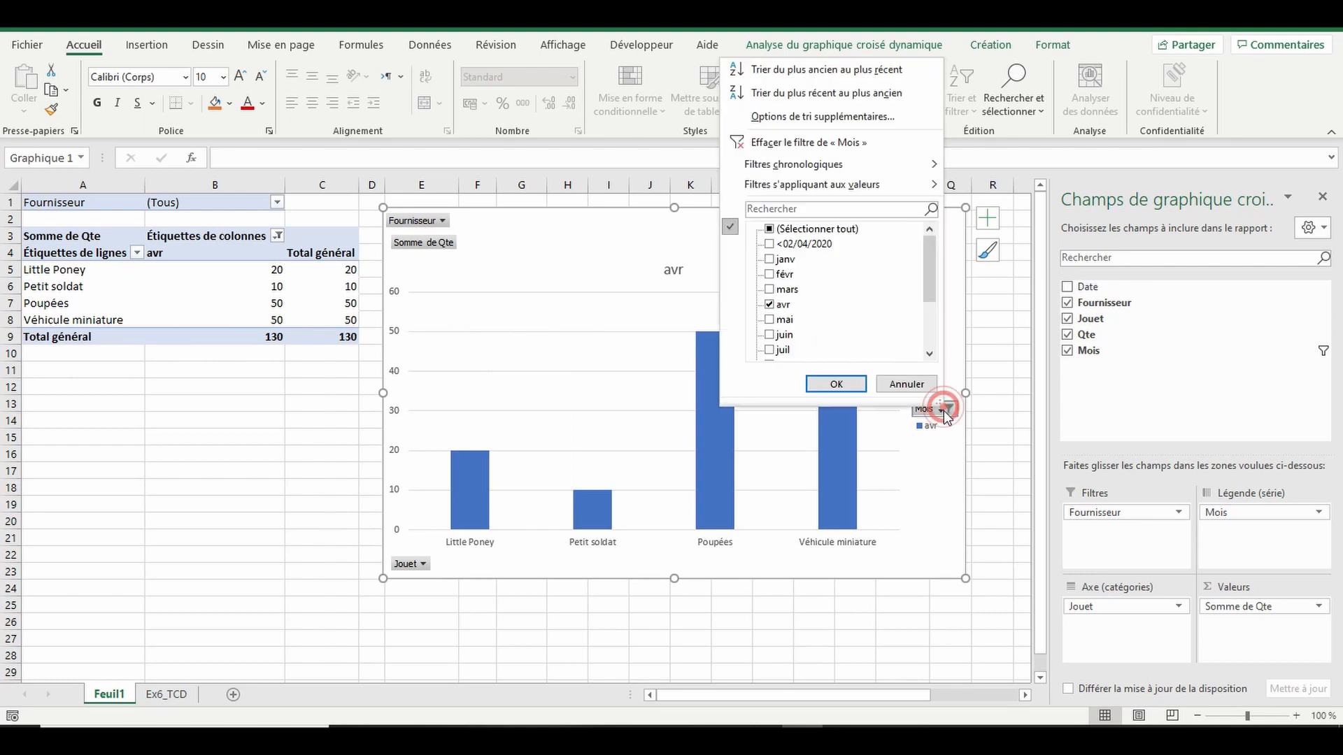
pyautogui.click(800, 144)
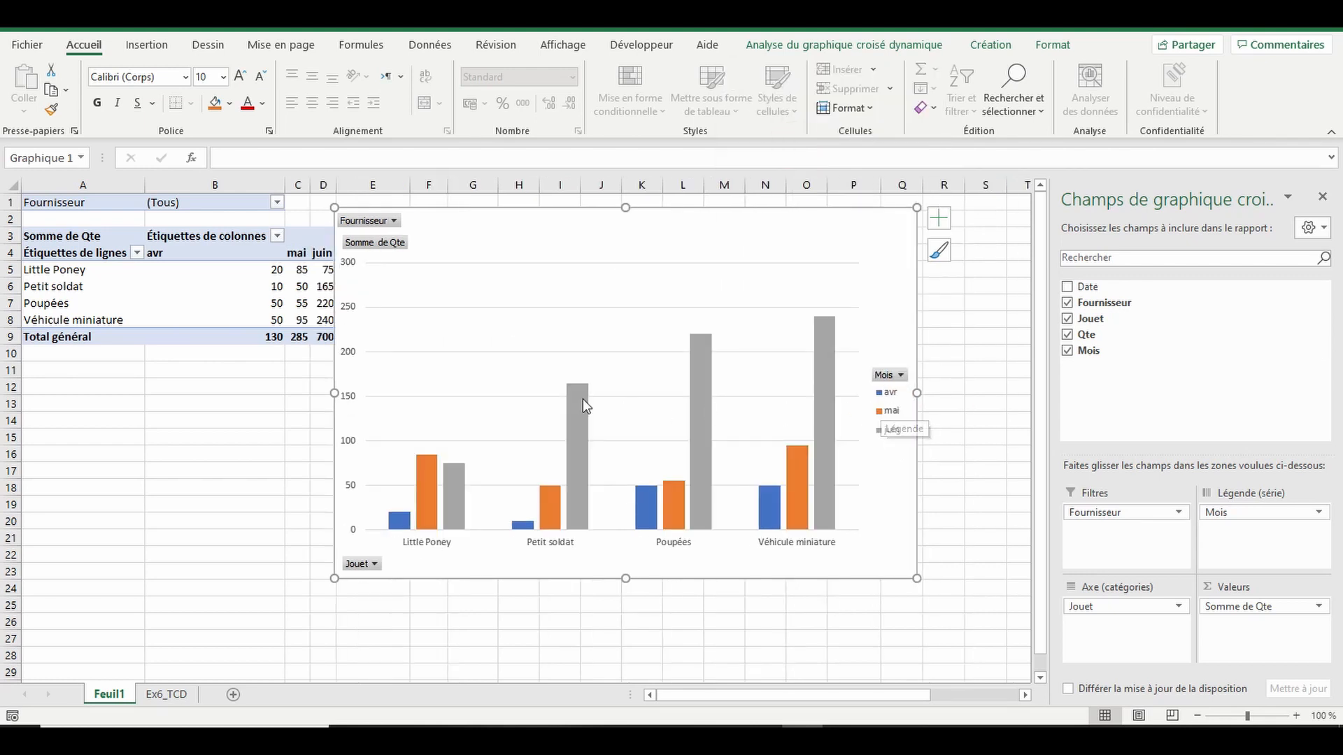
# Step: Move the pivot chart below the pivot table, starting at about row 11 near column A
pyautogui.moveTo(519, 216); pyautogui.dragTo(622, 222)
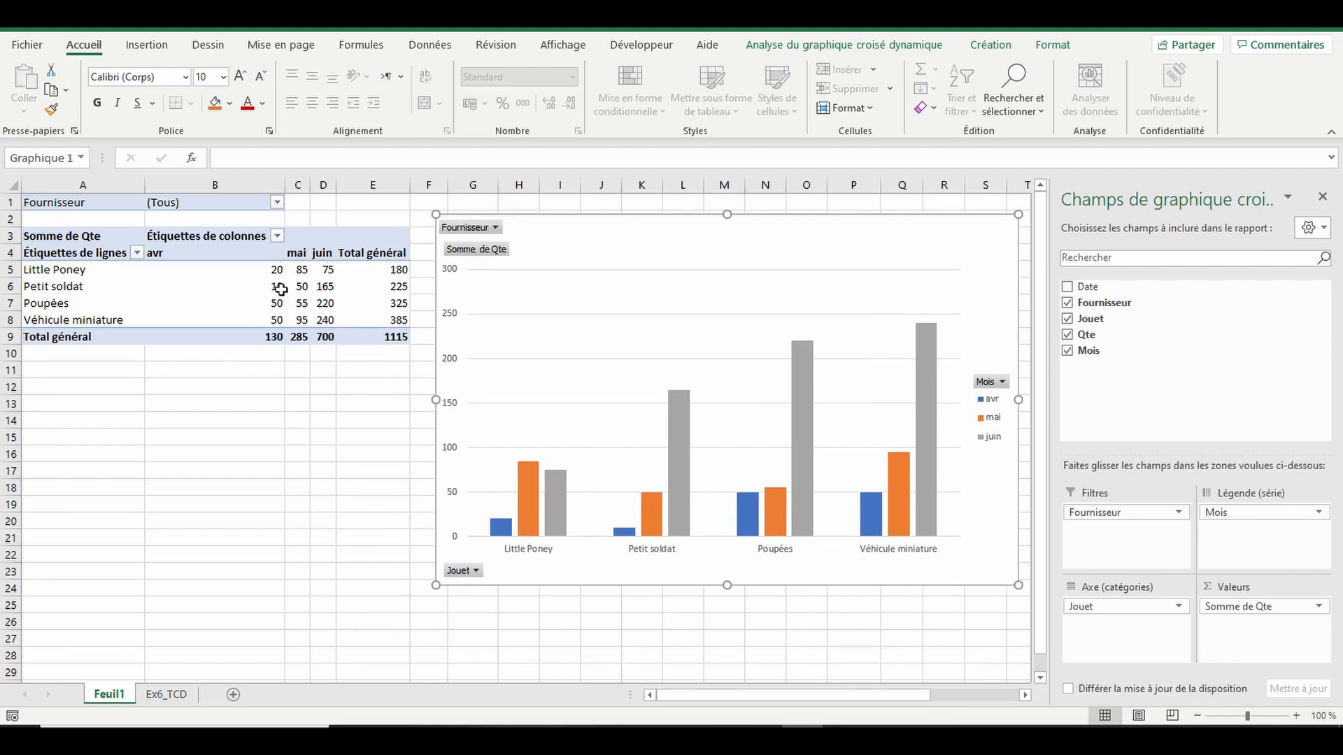
pyautogui.moveTo(253, 292)
pyautogui.moveTo(584, 230)
pyautogui.mouseDown()
pyautogui.moveTo(330, 301)
pyautogui.moveTo(222, 378)
pyautogui.moveTo(180, 377)
pyautogui.mouseUp()
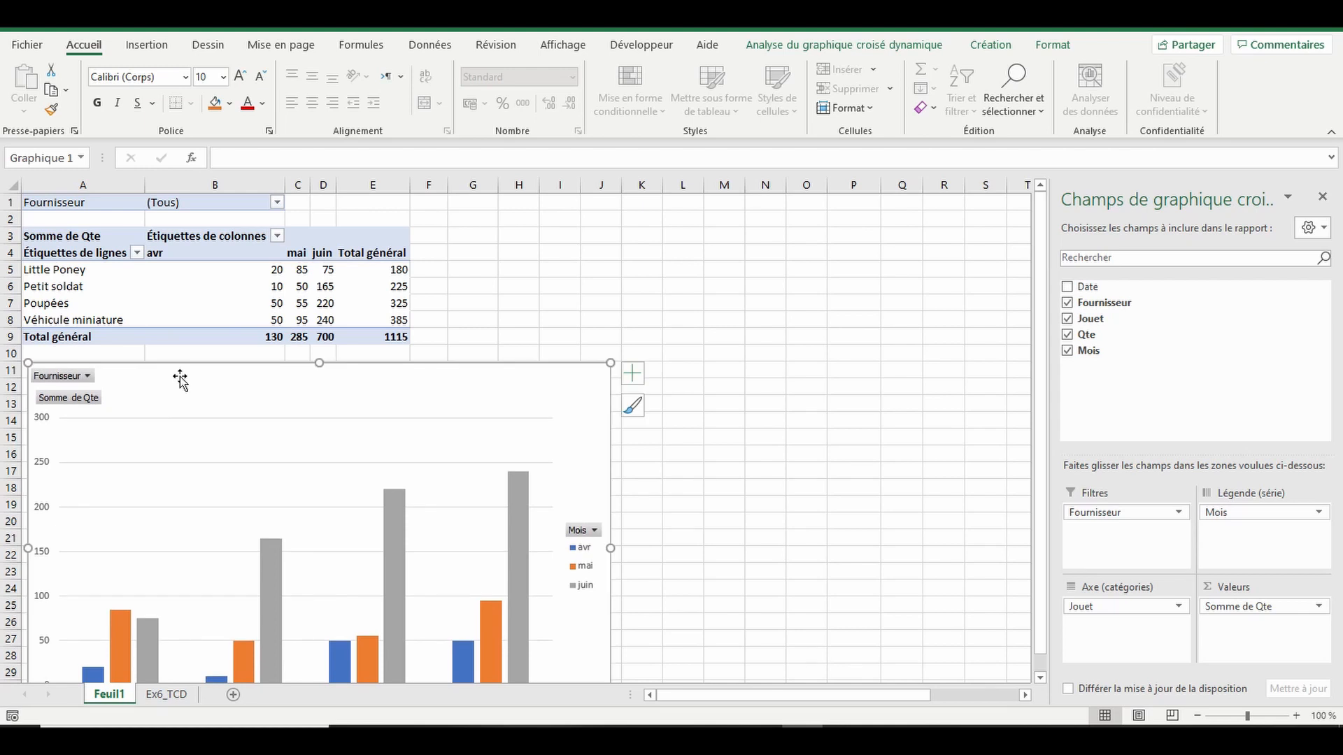
# Step: Insert slicers for the Fournisseur, Jouet and Mois fields of the pivot chart
pyautogui.click(836, 47)
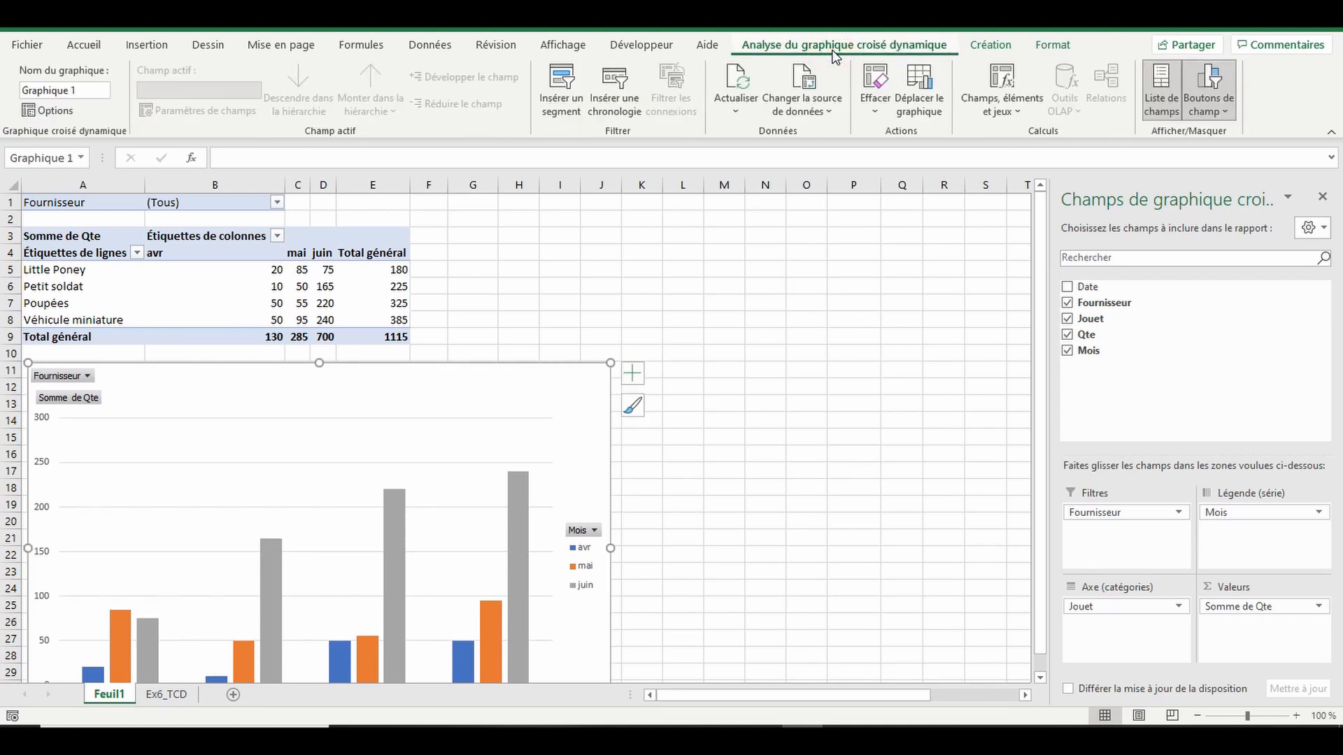
pyautogui.click(561, 105)
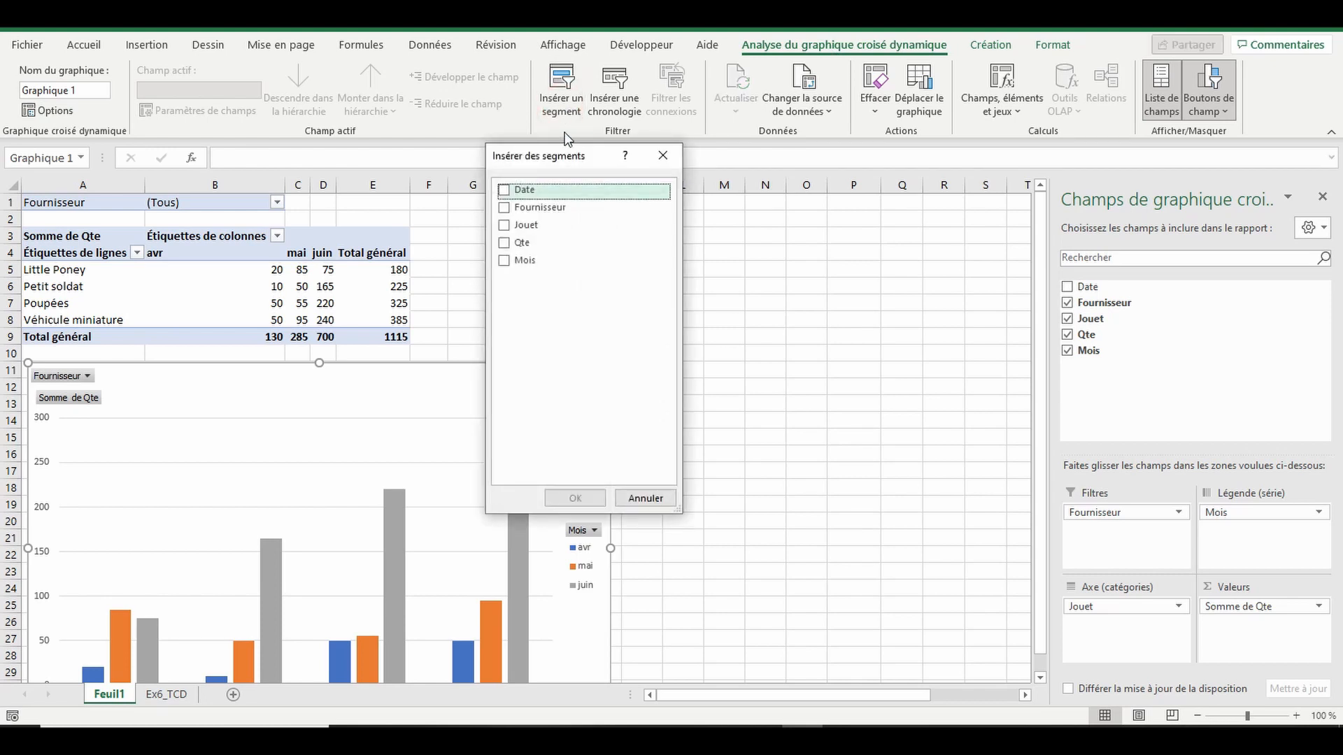
pyautogui.click(504, 209)
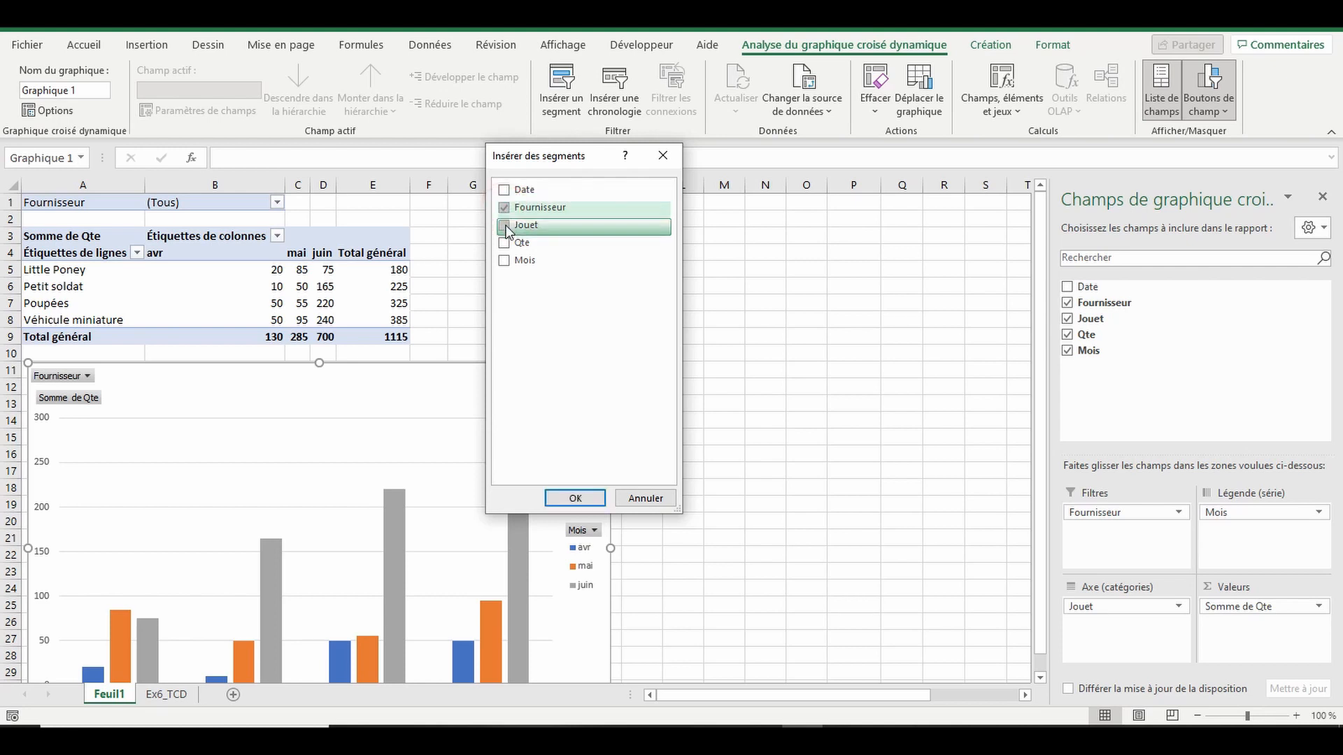
pyautogui.click(504, 225)
pyautogui.click(505, 262)
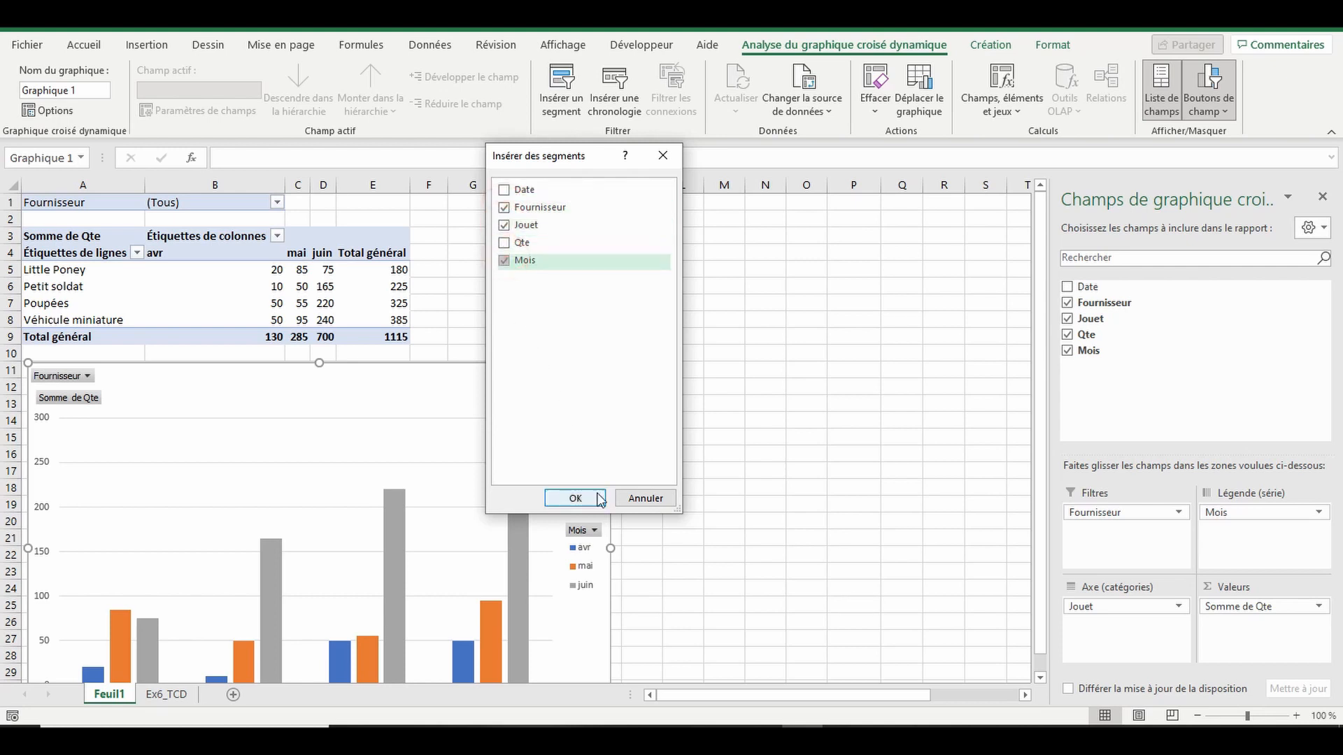
pyautogui.click(575, 498)
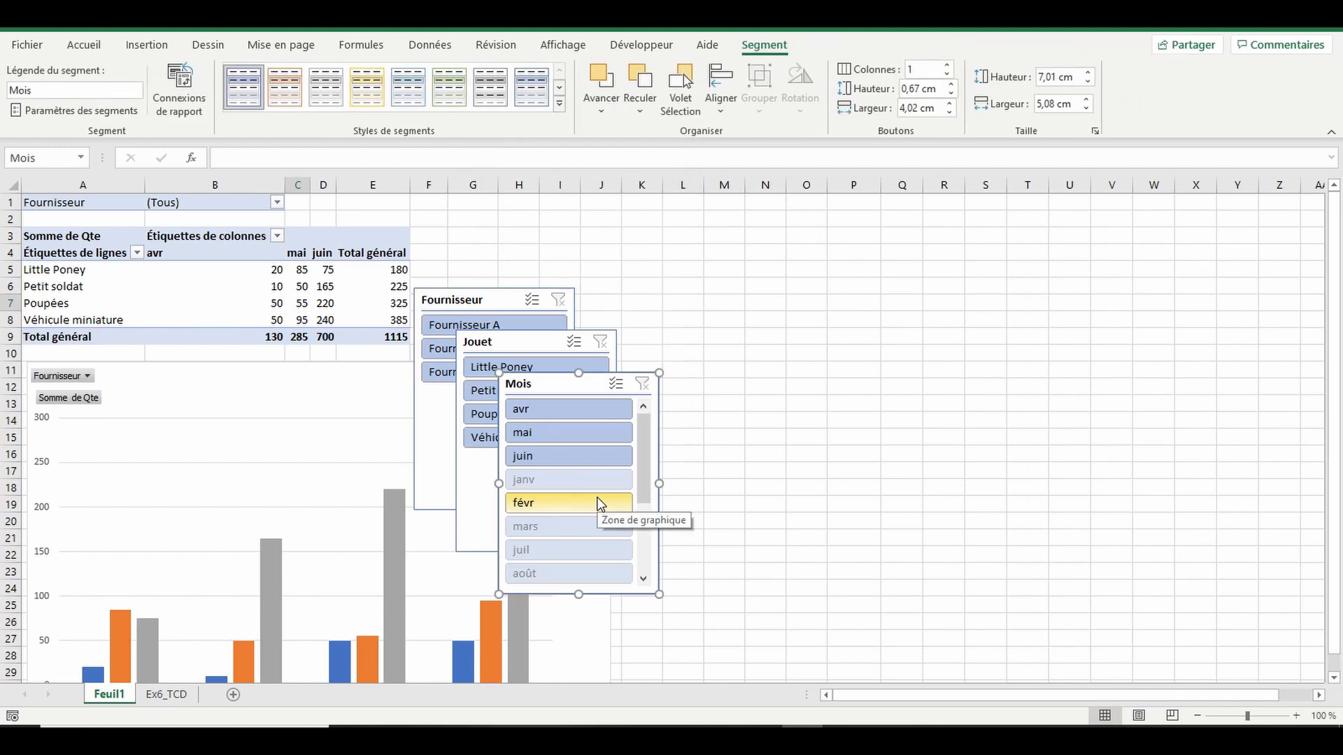
# Step: Arrange the three slicers side by side to the right of the pivot table in the order Fournisseur, Mois, Jouet
pyautogui.moveTo(584, 391); pyautogui.dragTo(847, 271)
pyautogui.moveTo(517, 343); pyautogui.dragTo(1036, 258)
pyautogui.moveTo(491, 299); pyautogui.dragTo(718, 255)
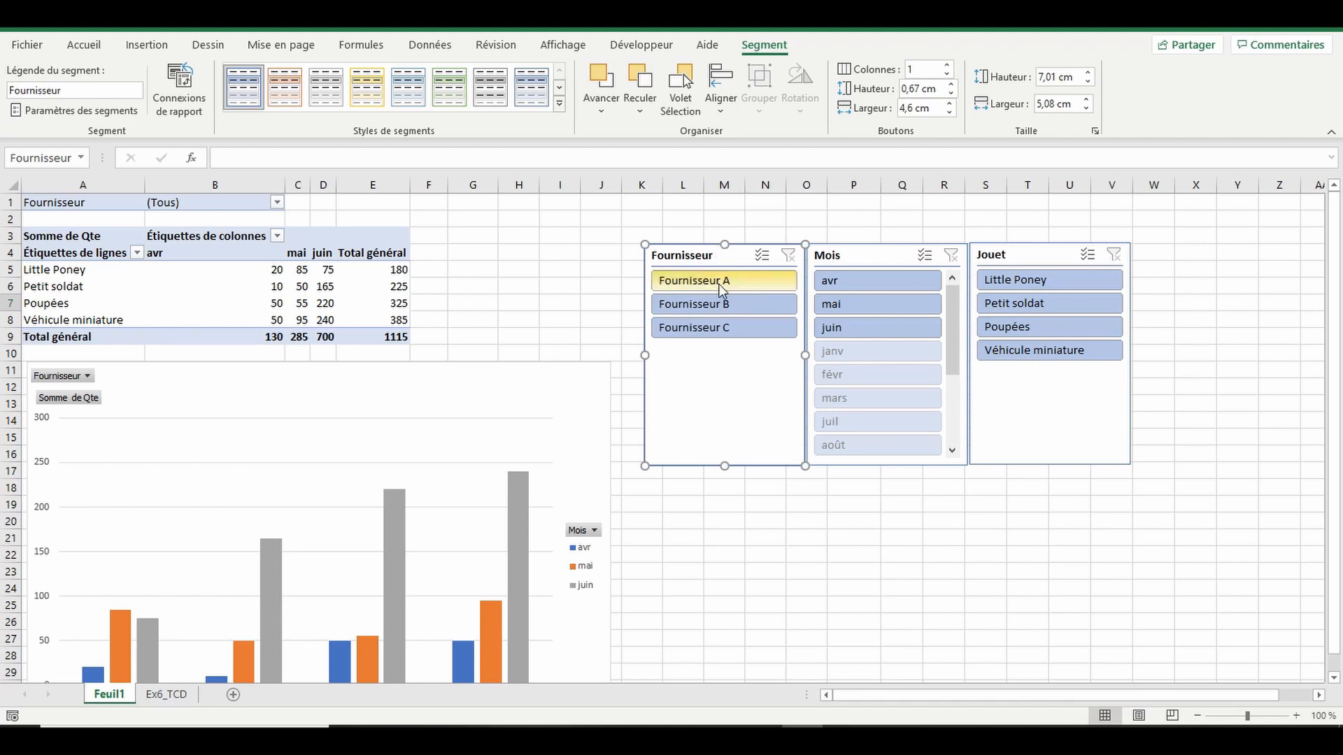
# Step: Use the slicers to filter the pivot table and chart to Fournisseur A, avr and Véhicule miniature
pyautogui.click(722, 283)
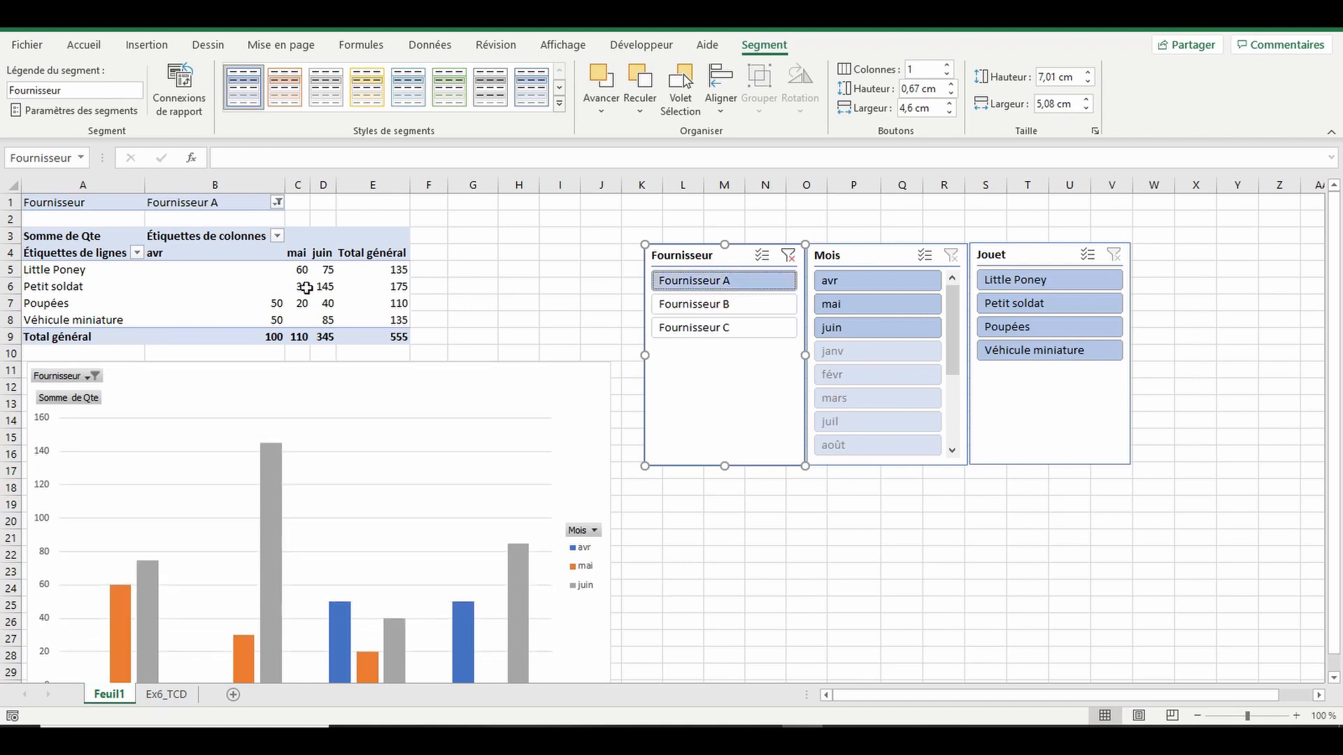
pyautogui.moveTo(302, 287)
pyautogui.click(841, 284)
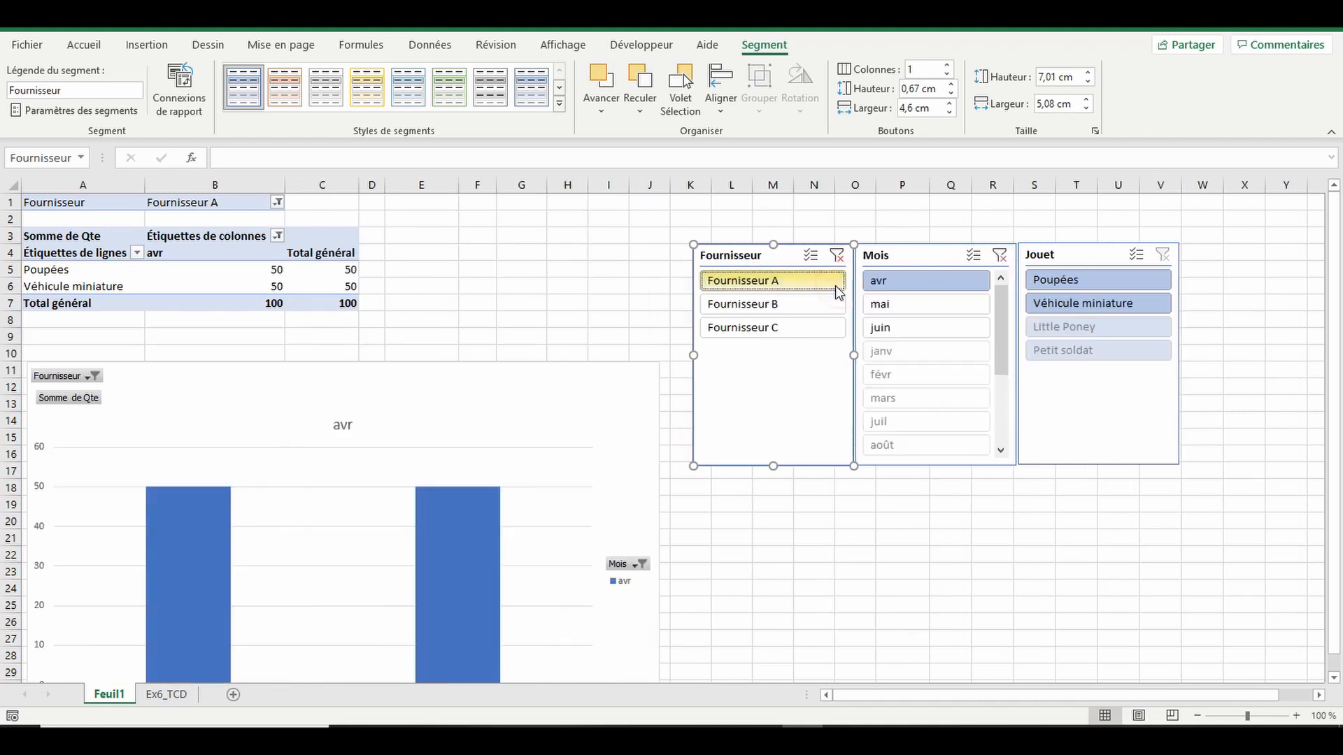
pyautogui.click(1087, 302)
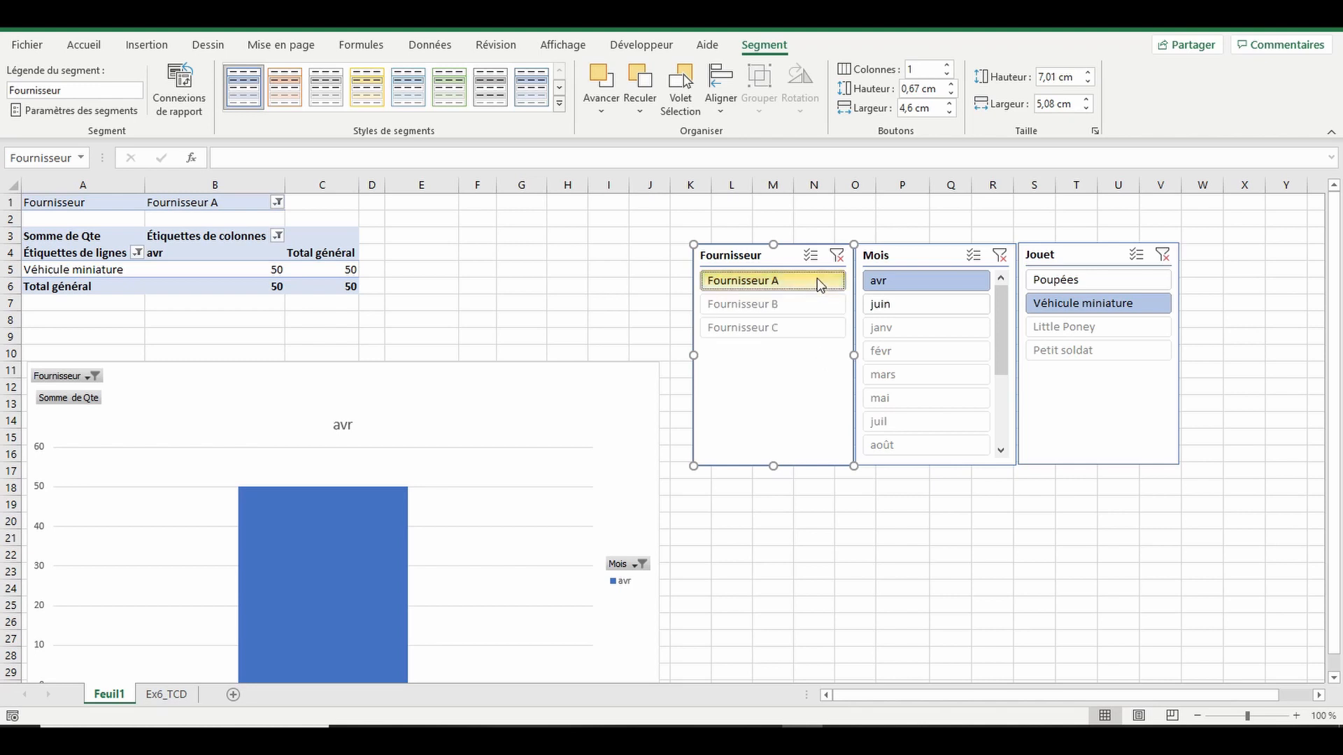
# Step: Clear the filters of the Fournisseur, Mois and Jouet slicers
pyautogui.click(835, 255)
pyautogui.click(1001, 256)
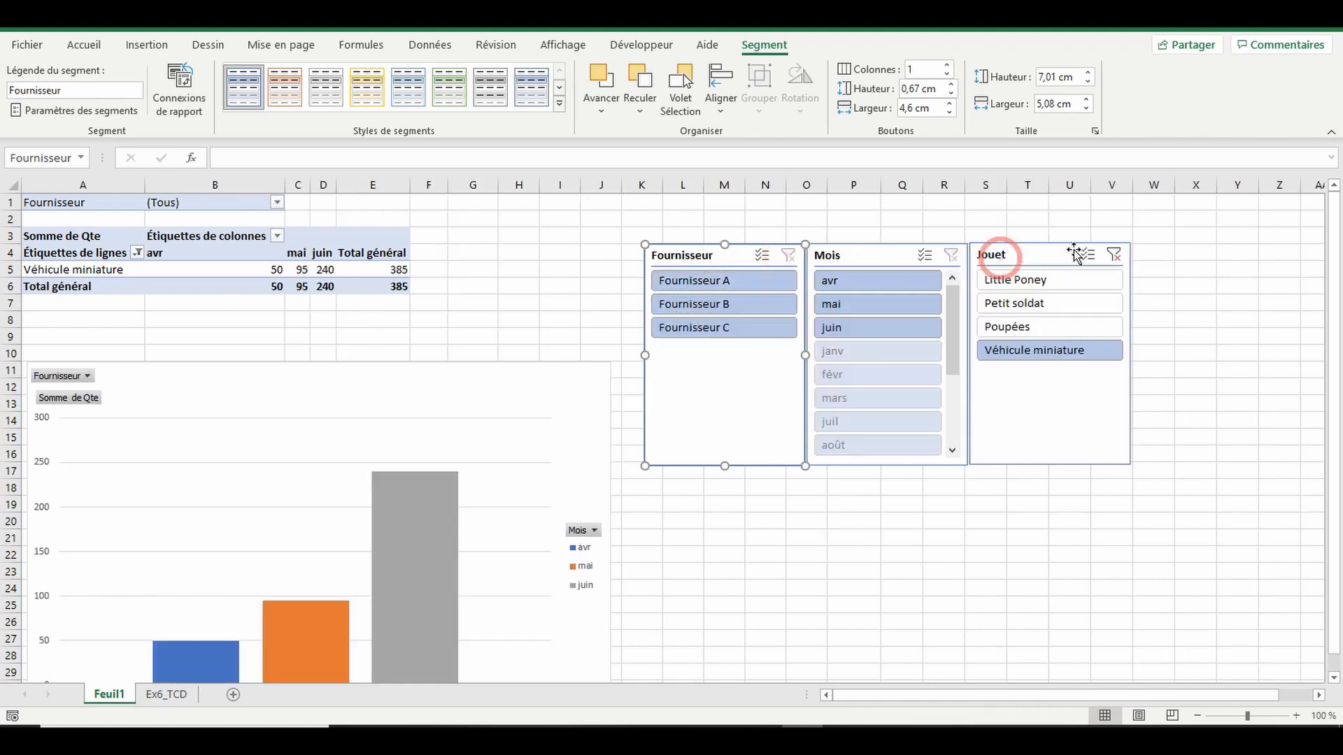
pyautogui.click(1113, 256)
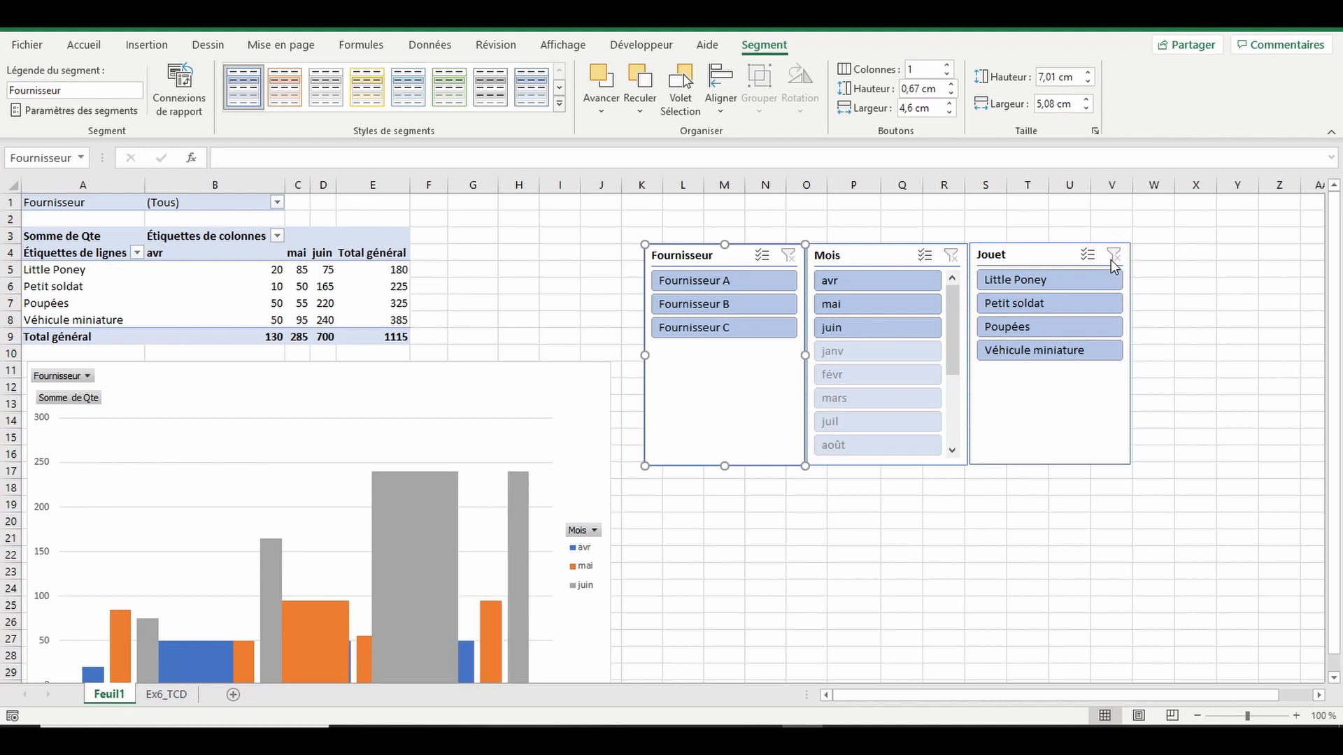